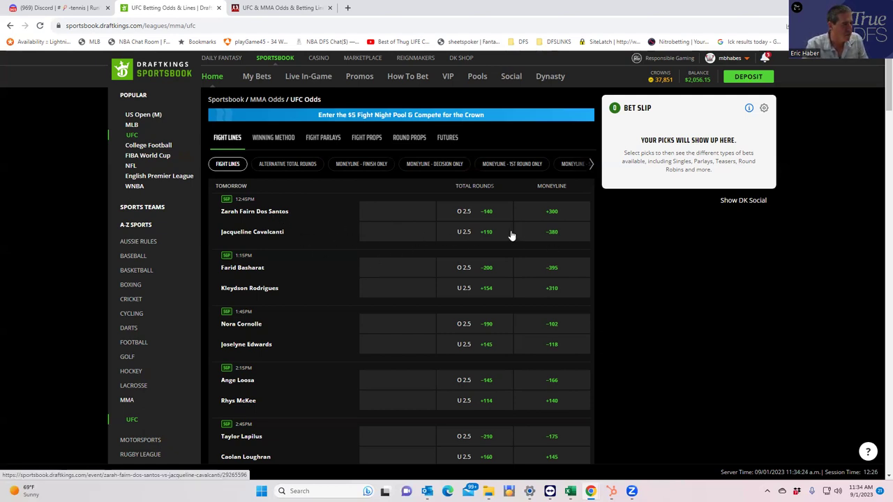
# Add Zarah Fairn Dos Santos's moneyline against Jacqueline Cavalcanti to the bet slip with a $180 wager.
pyautogui.click(547, 213)
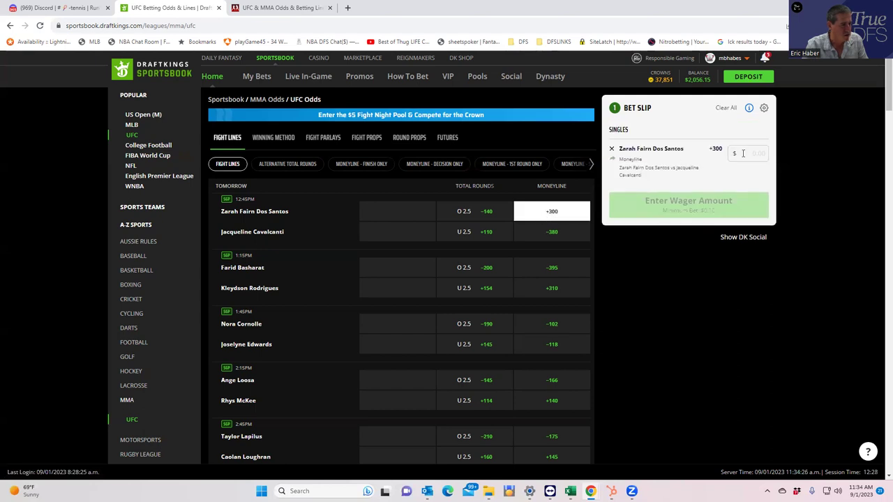
pyautogui.write('180')
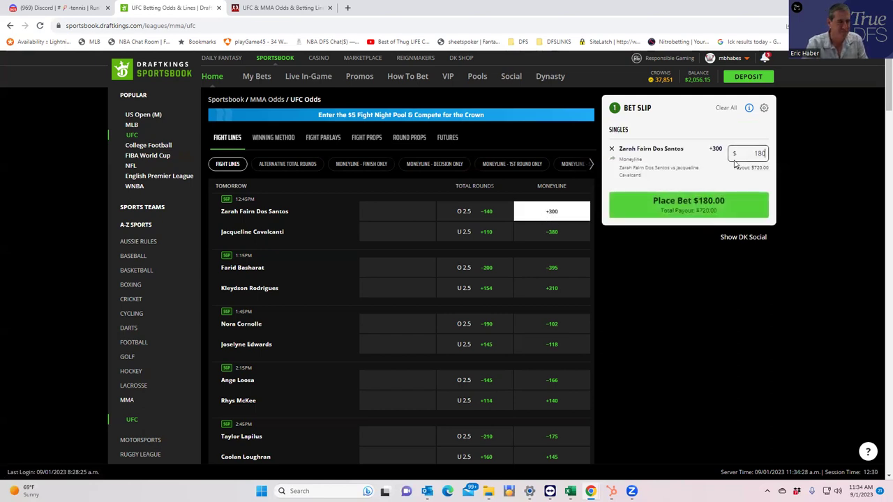
pyautogui.click(690, 382)
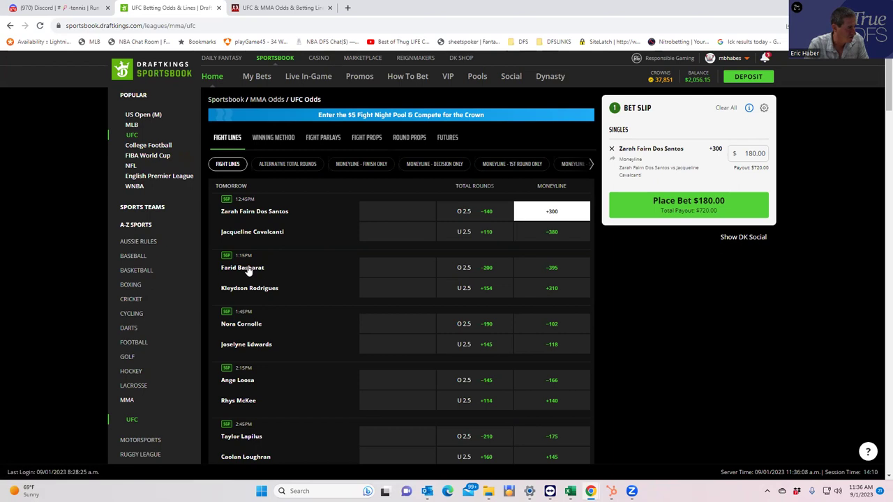
# Open the Farid Basharat vs Kleydson Rodrigues fight and examine its method of victory and round-and-method odds.
pyautogui.click(249, 269)
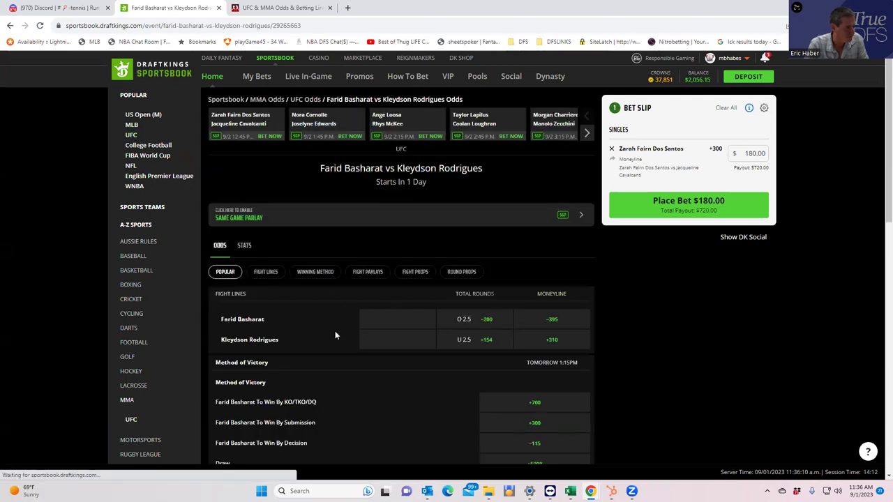
pyautogui.scroll(-1, 383, 382)
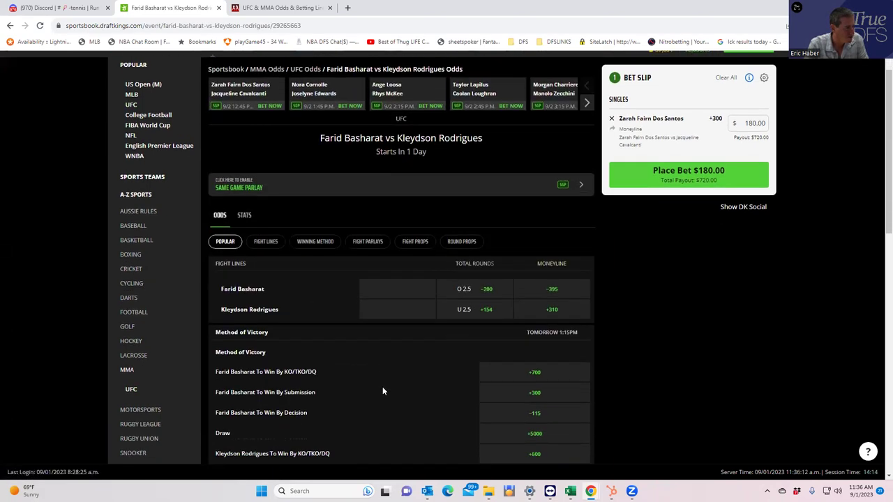
pyautogui.scroll(-1, 383, 389)
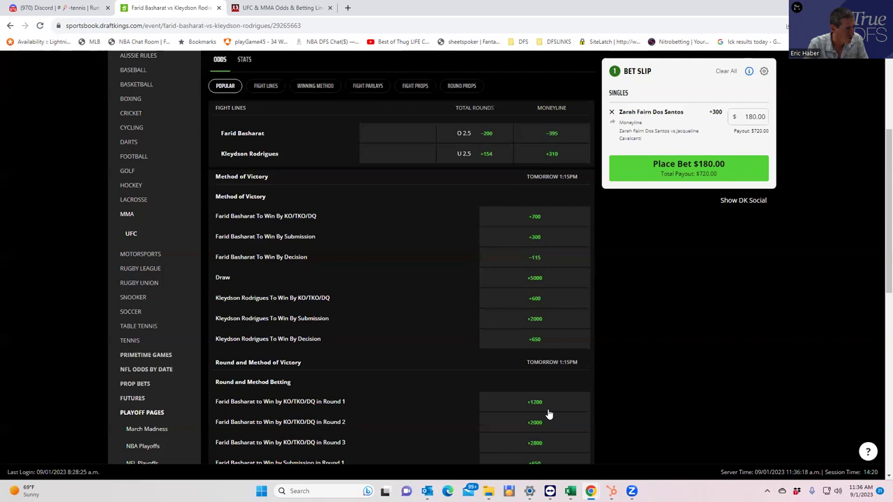
pyautogui.scroll(-1, 548, 414)
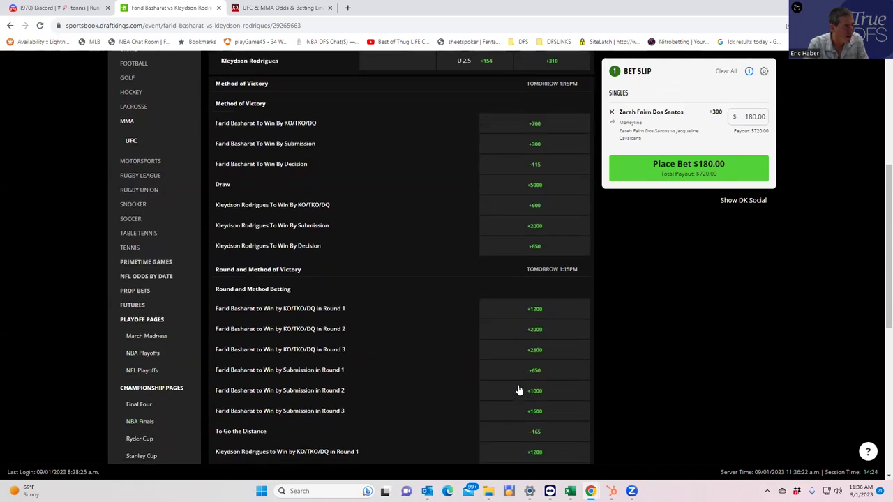
pyautogui.scroll(1, 519, 383)
pyautogui.scroll(1, 519, 383)
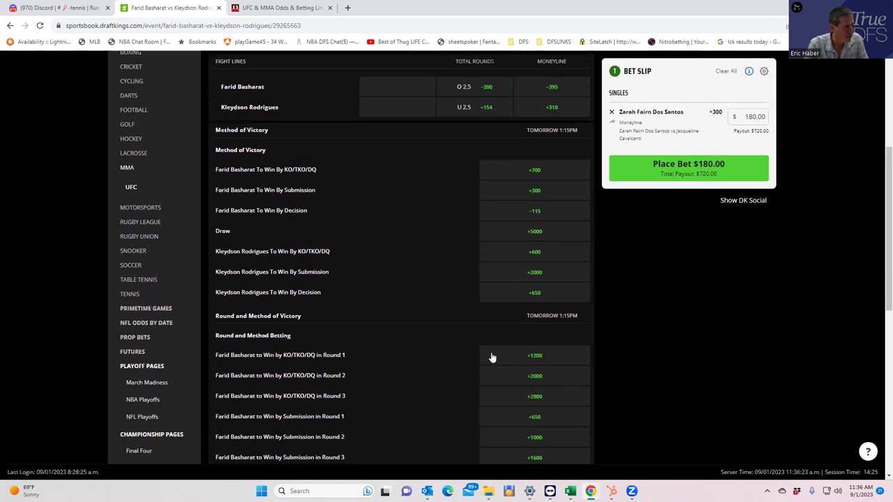
pyautogui.scroll(1, 508, 353)
pyautogui.scroll(-4, 508, 352)
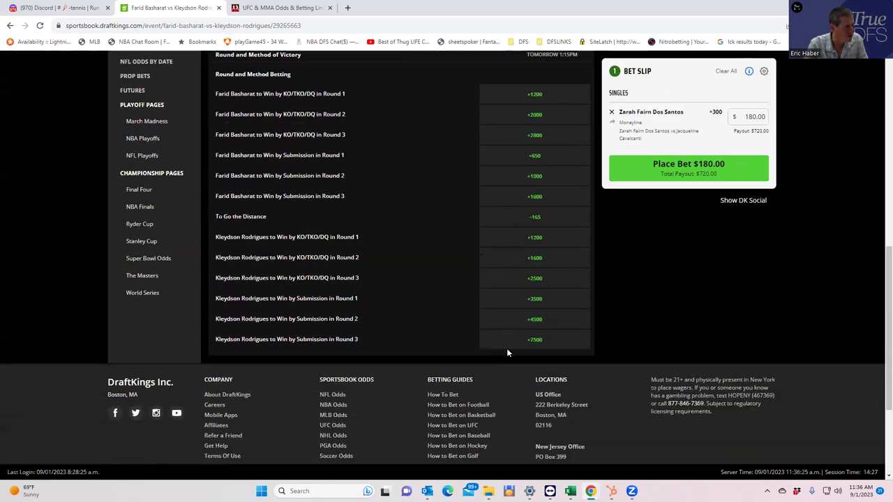
pyautogui.scroll(2, 508, 353)
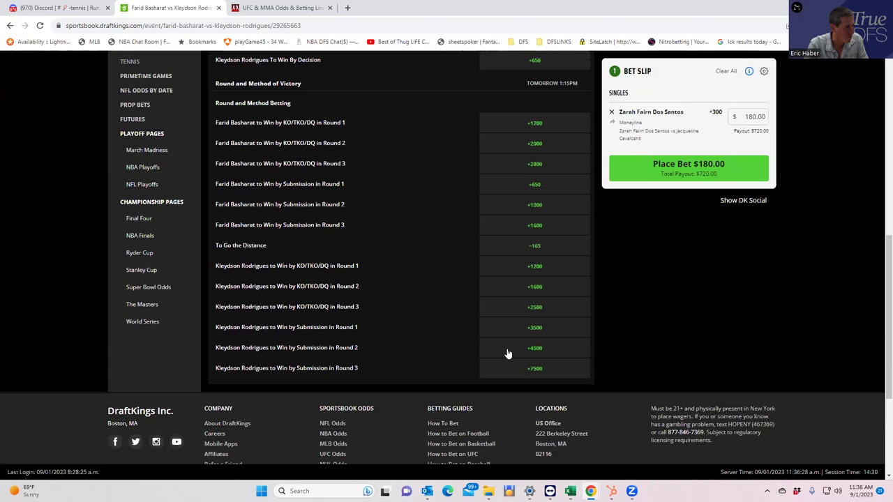
pyautogui.scroll(2, 508, 354)
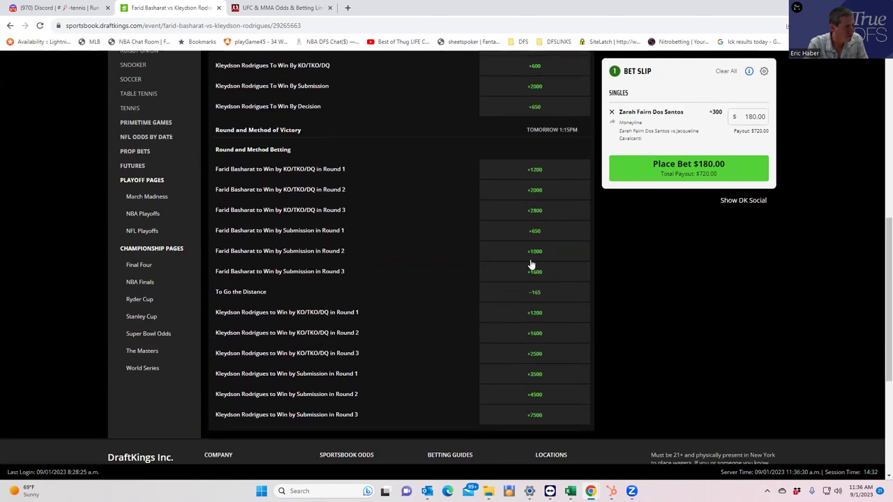
pyautogui.scroll(2, 531, 233)
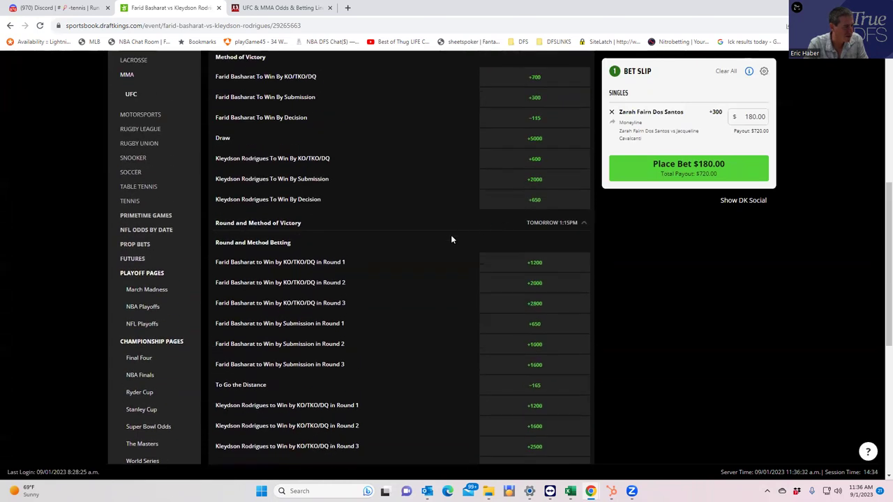
pyautogui.scroll(3, 502, 293)
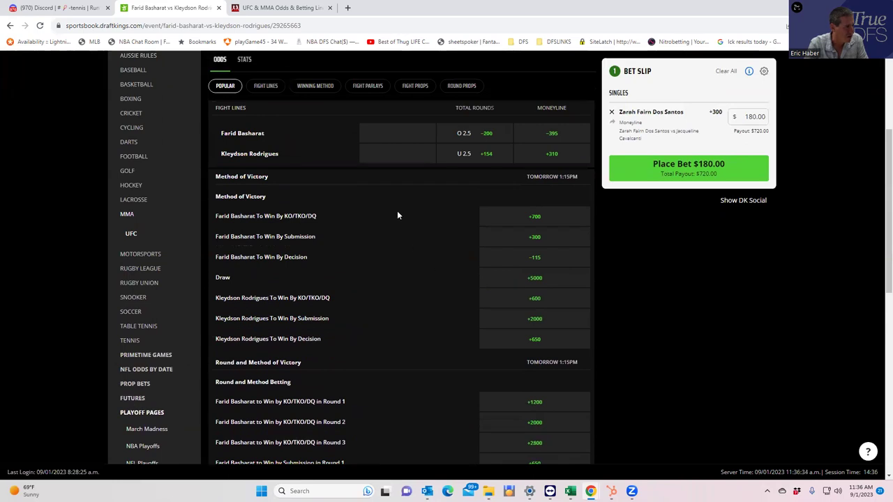
# From the fight's round props, add Farid Basharat to win in Round 1 to the bet slip with a $180 wager.
pyautogui.click(463, 87)
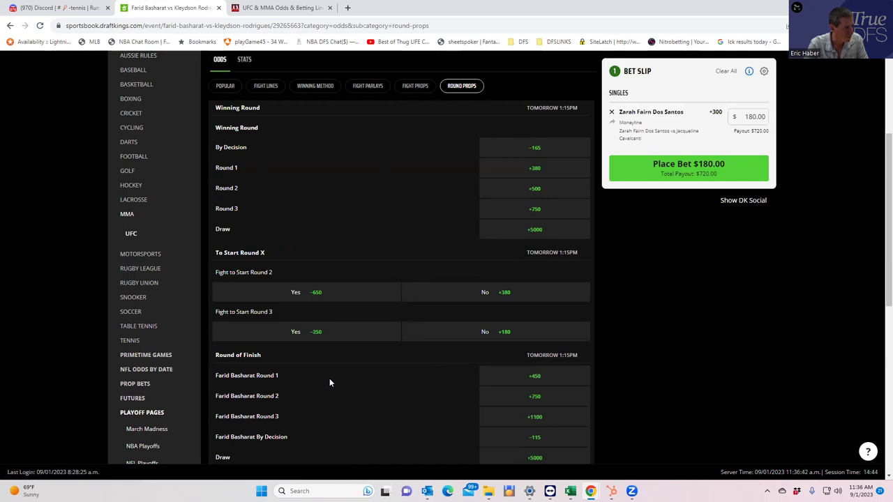
pyautogui.click(535, 376)
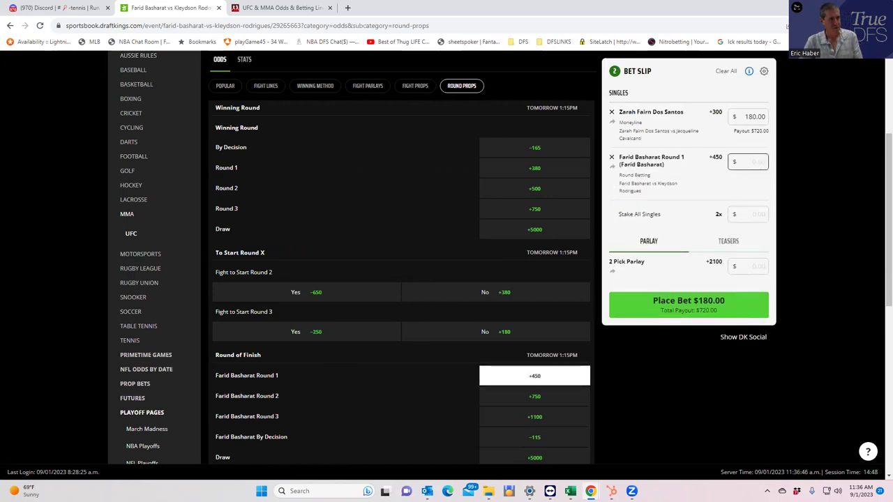
pyautogui.write('180')
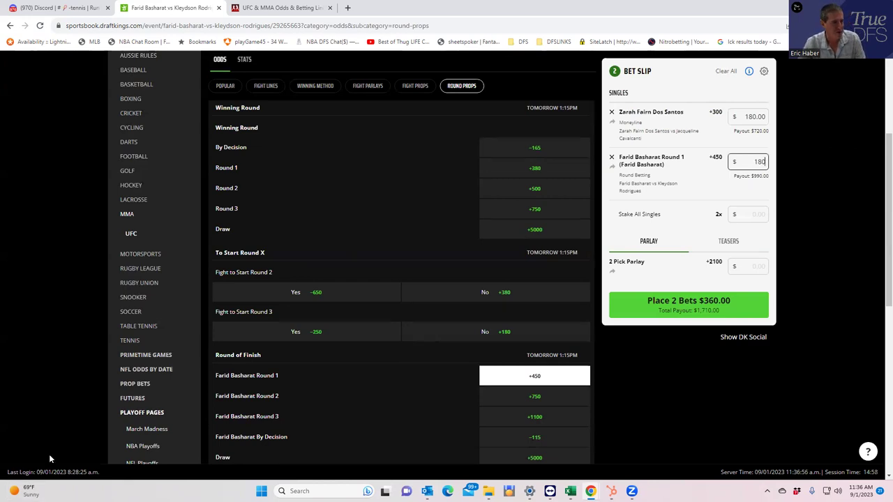
pyautogui.click(701, 184)
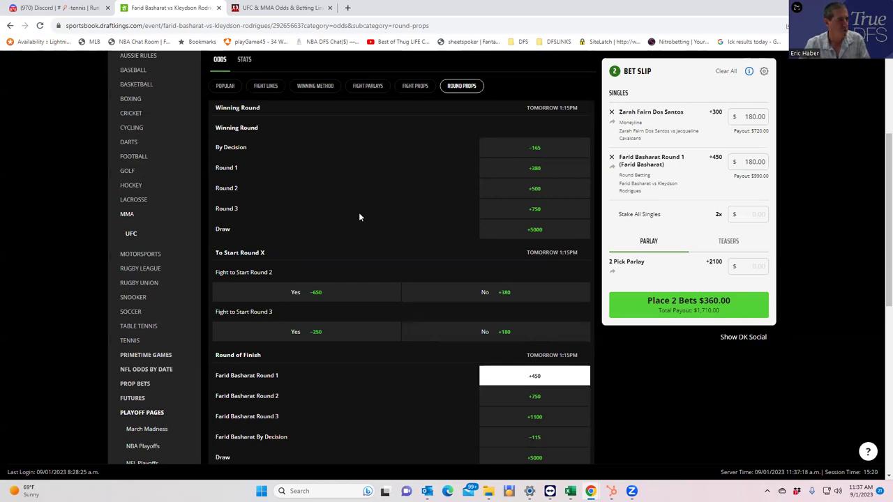
# Open the Nora Cornolle vs Joselyne Edwards fight and examine its fight lines, method of victory and round-and-method odds.
pyautogui.scroll(3, 358, 211)
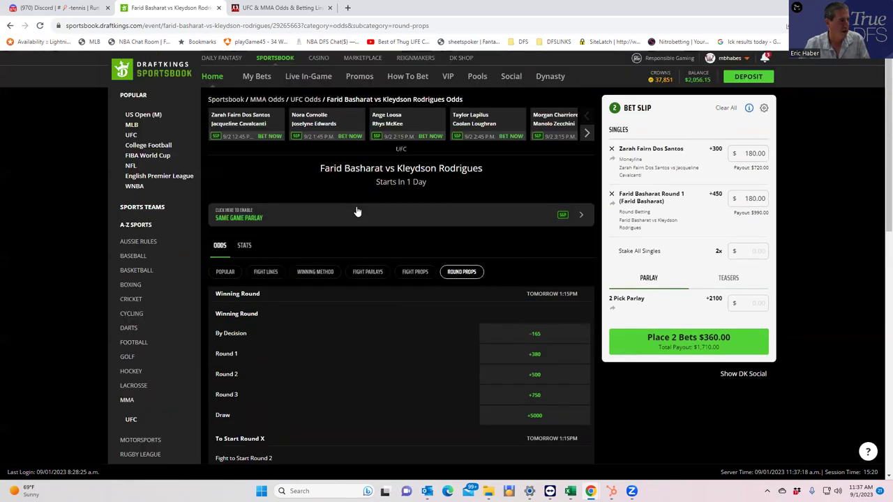
pyautogui.click(319, 122)
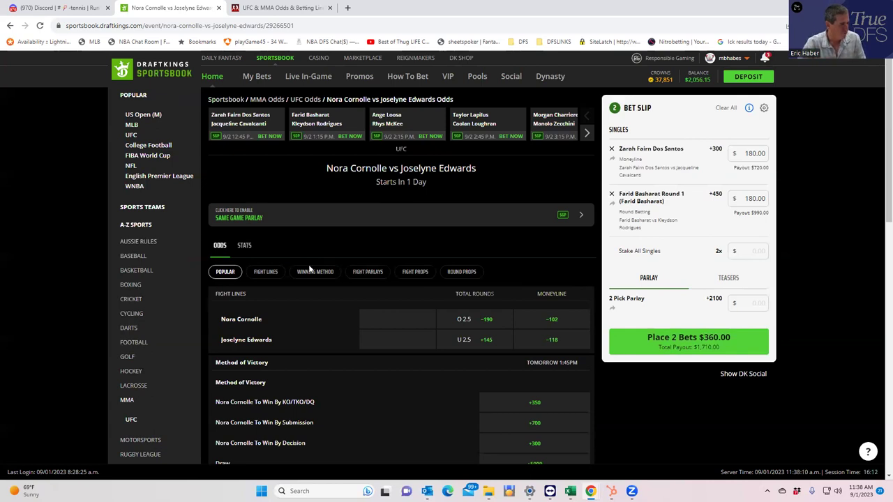
pyautogui.click(265, 272)
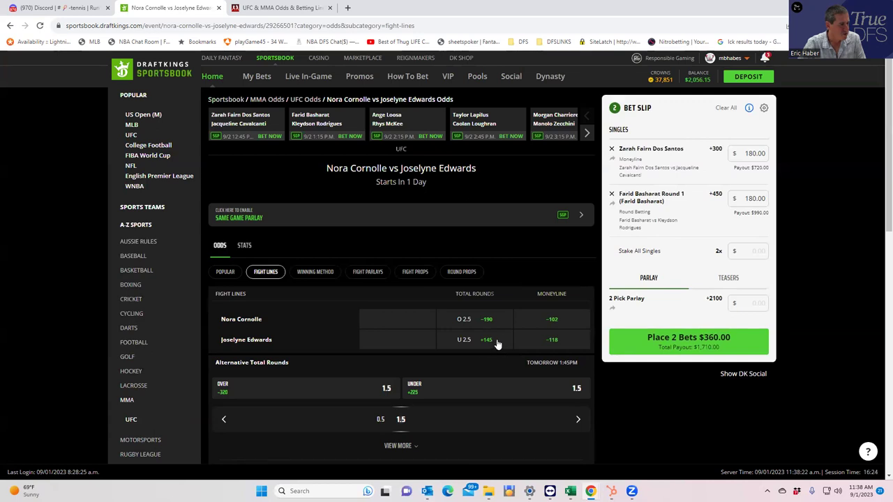
pyautogui.click(224, 272)
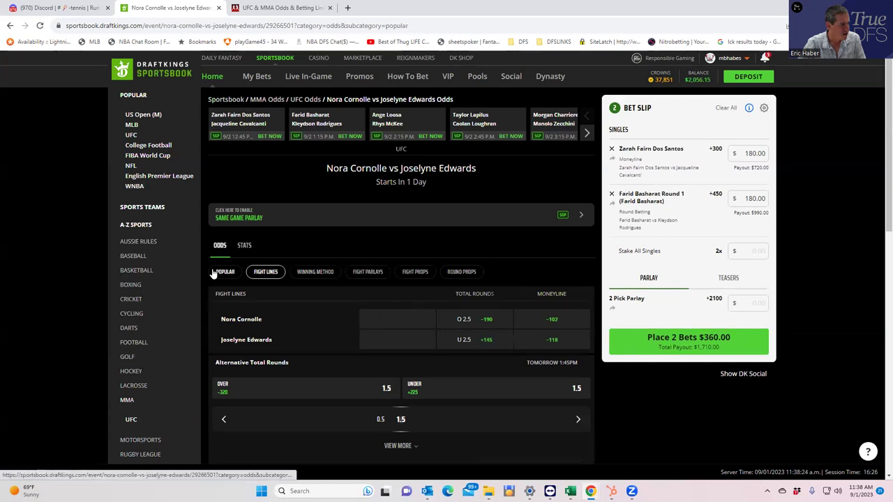
pyautogui.scroll(-4, 494, 400)
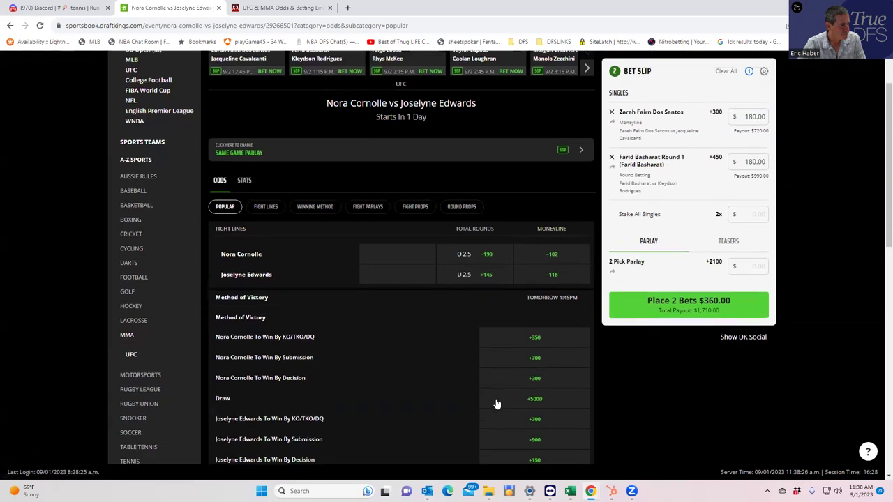
pyautogui.scroll(-3, 494, 402)
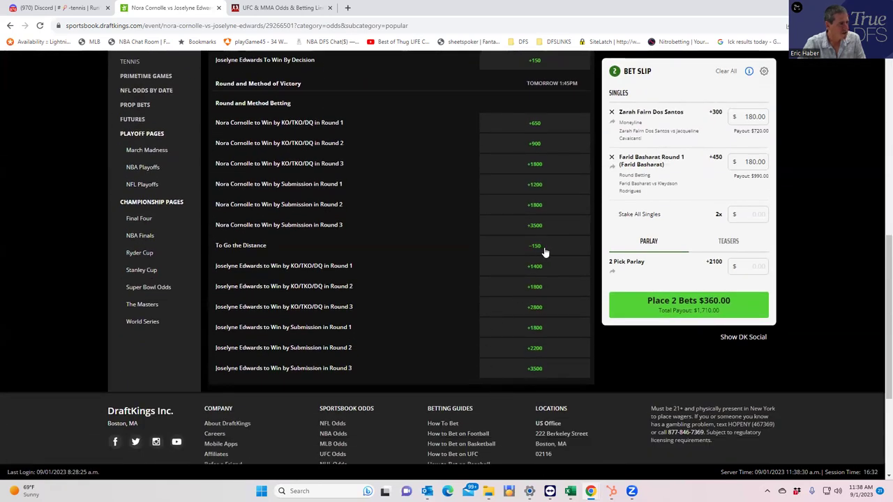
pyautogui.scroll(1, 546, 251)
pyautogui.scroll(1, 544, 252)
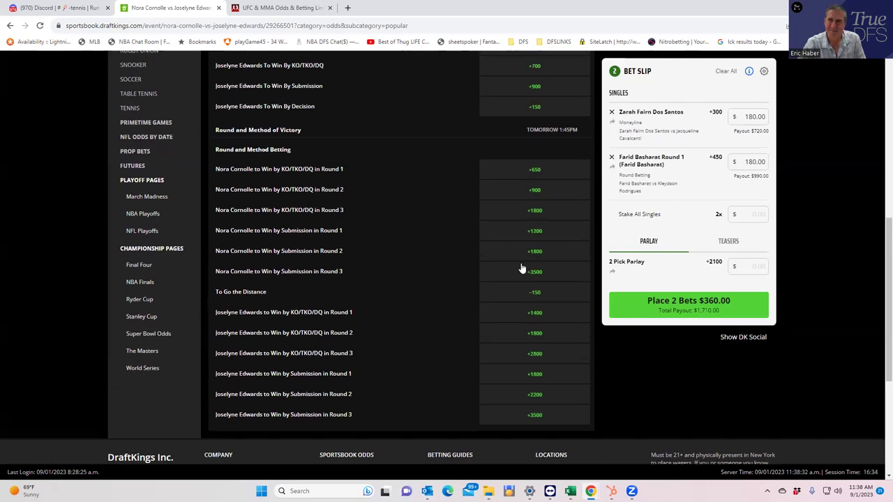
pyautogui.scroll(2, 522, 268)
pyautogui.scroll(1, 521, 276)
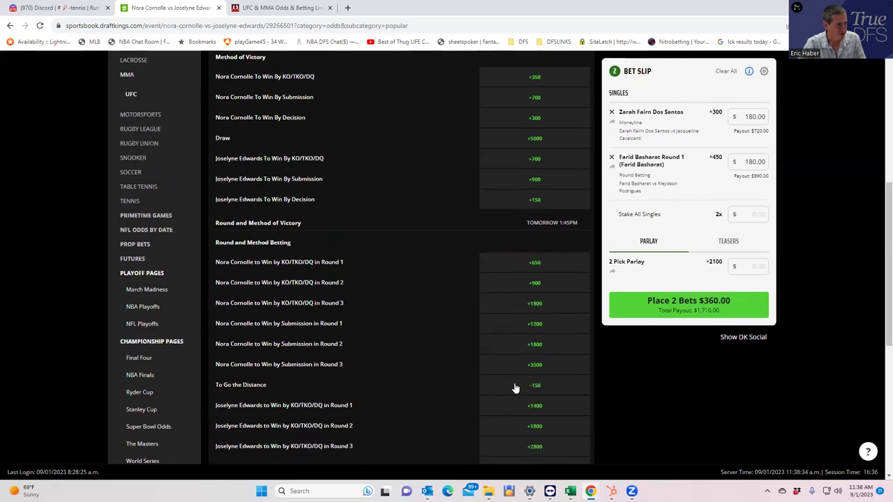
pyautogui.scroll(4, 514, 388)
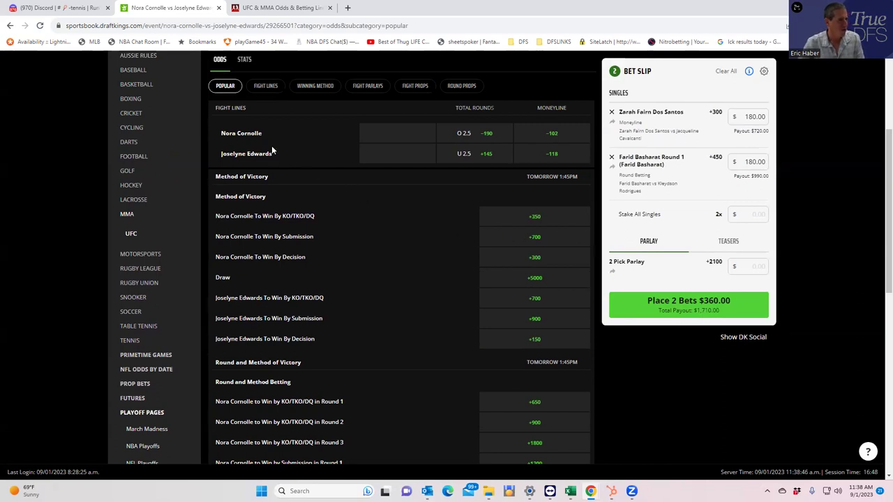
pyautogui.scroll(2, 327, 122)
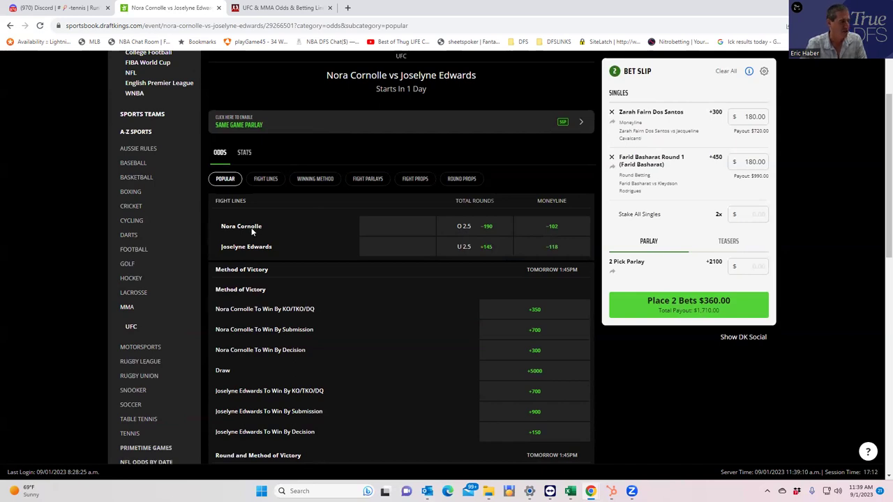
# From the winning method odds, add the double chance Nora Cornolle to win by KO/TKO/DQ or Submission with a $180 wager.
pyautogui.click(315, 180)
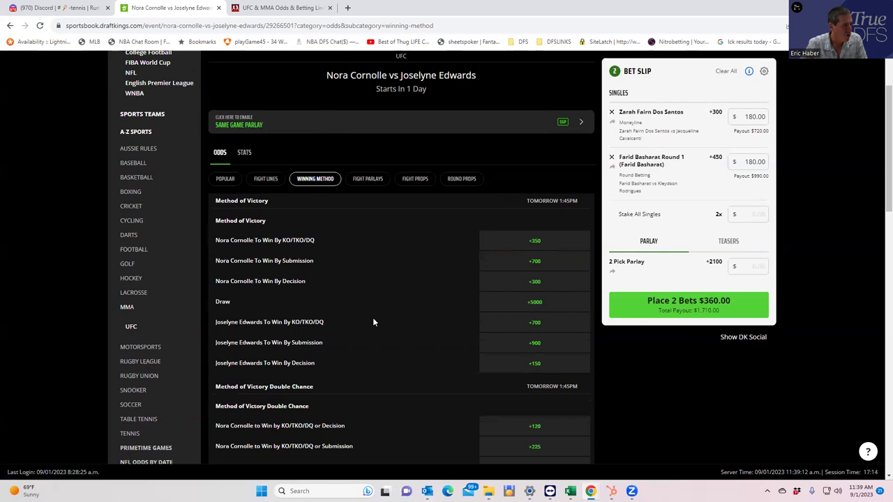
pyautogui.scroll(-2, 408, 343)
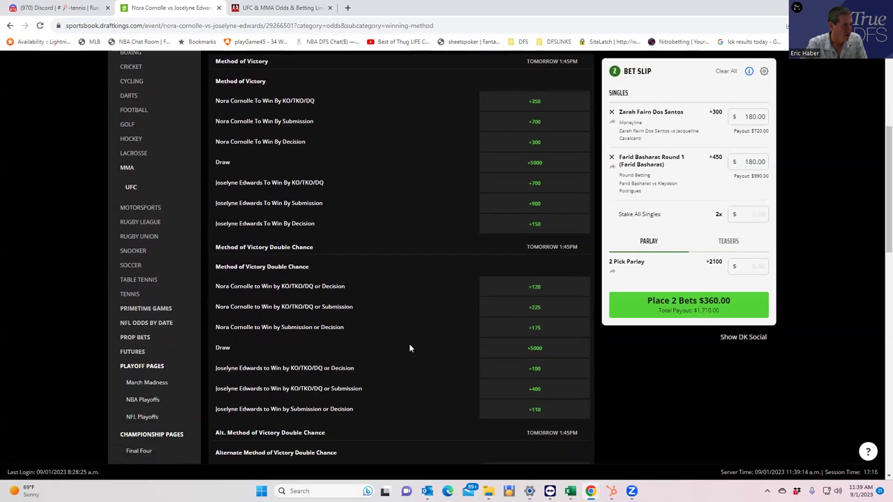
pyautogui.scroll(-1, 409, 348)
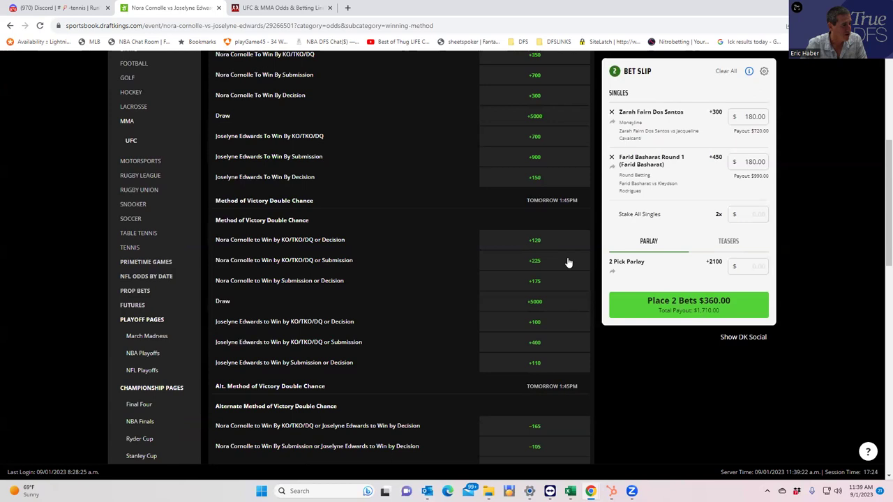
pyautogui.click(528, 266)
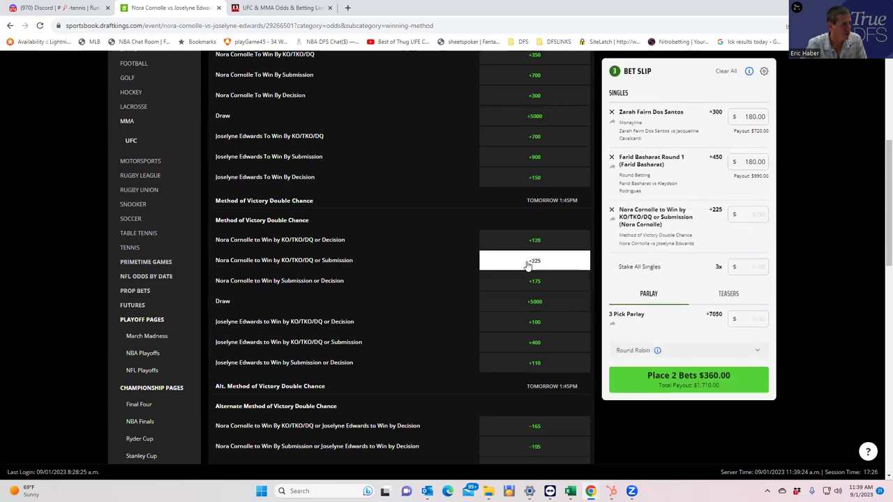
pyautogui.click(758, 207)
pyautogui.write('180')
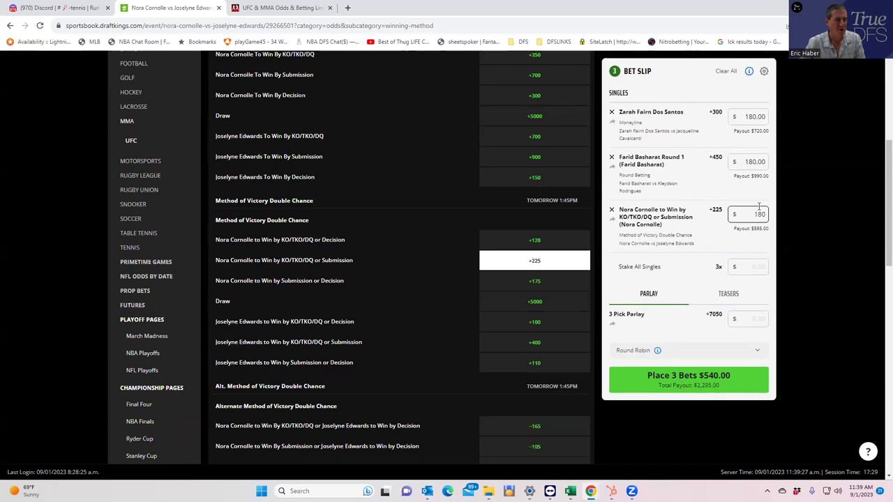
pyautogui.click(695, 239)
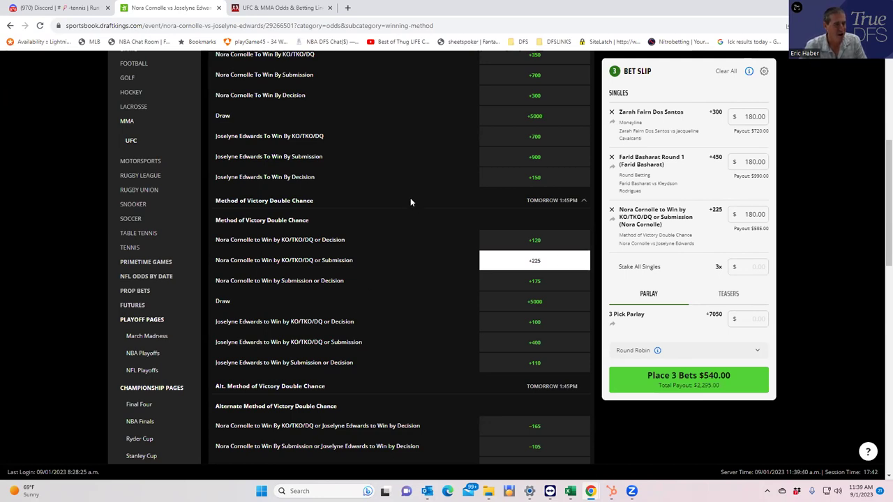
pyautogui.scroll(1, 410, 201)
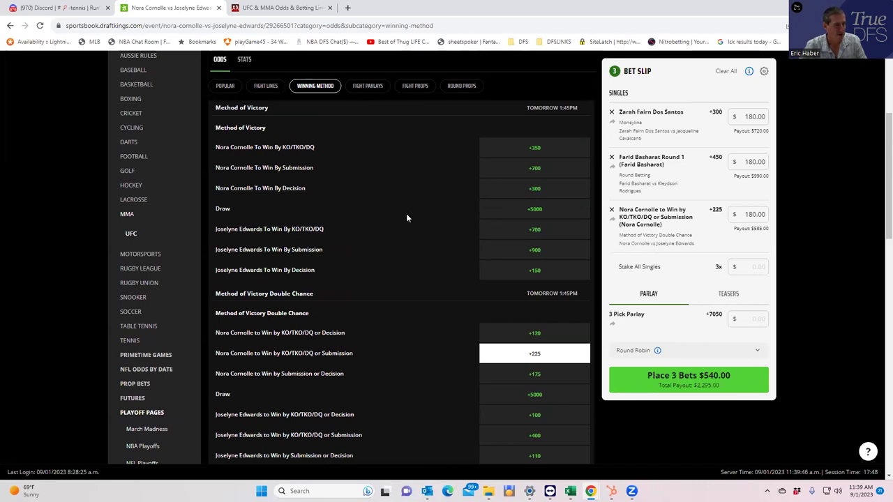
pyautogui.scroll(3, 407, 210)
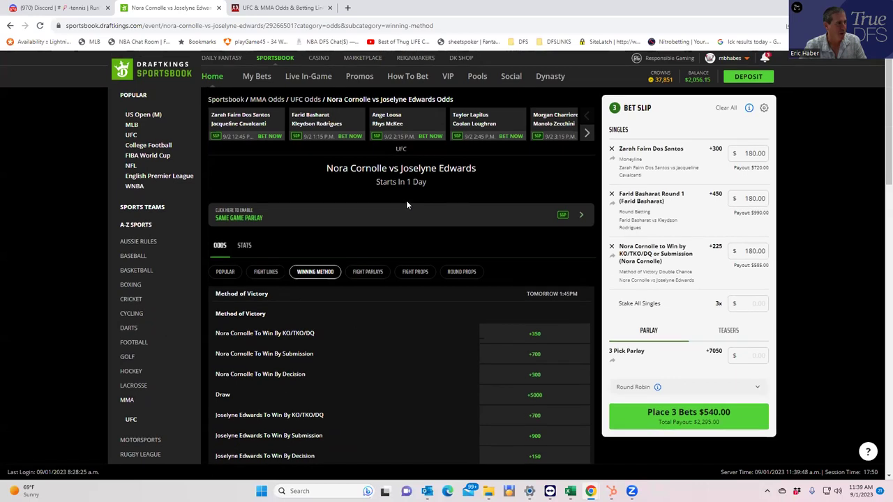
# Open the Ange Loosa vs Rhys McKee fight and examine its fight lines, round props and fight props.
pyautogui.click(388, 120)
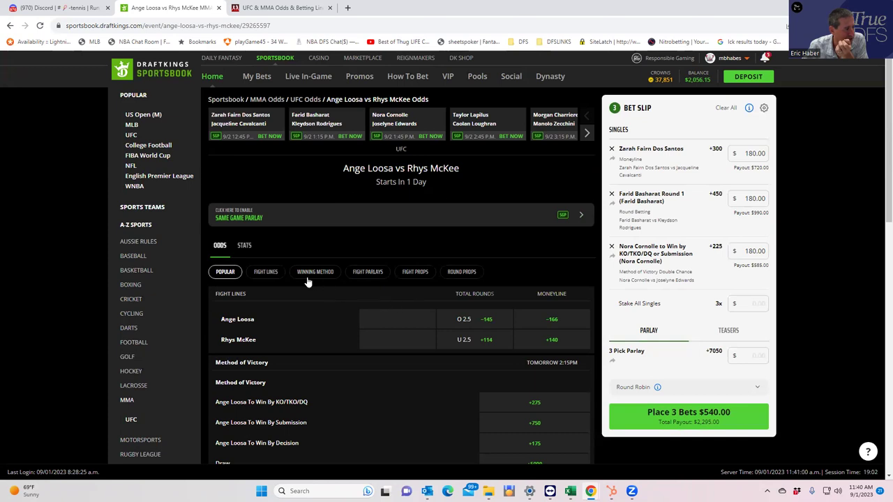
pyautogui.click(265, 272)
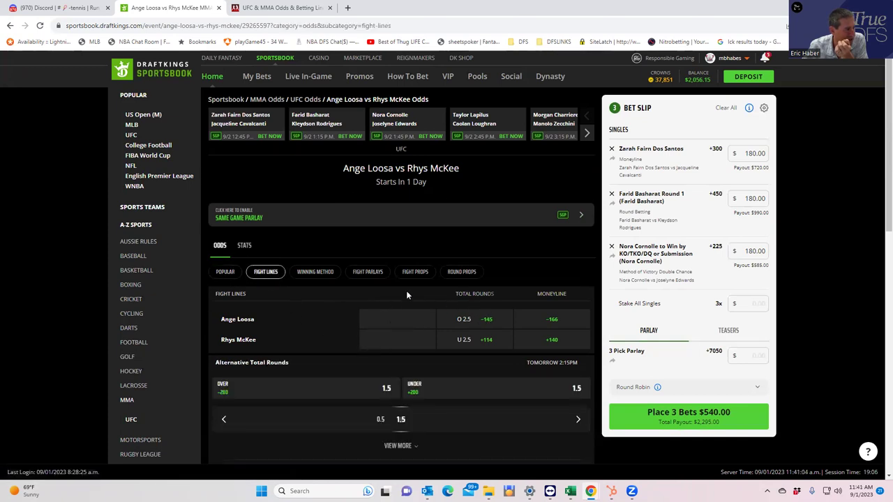
pyautogui.click(461, 271)
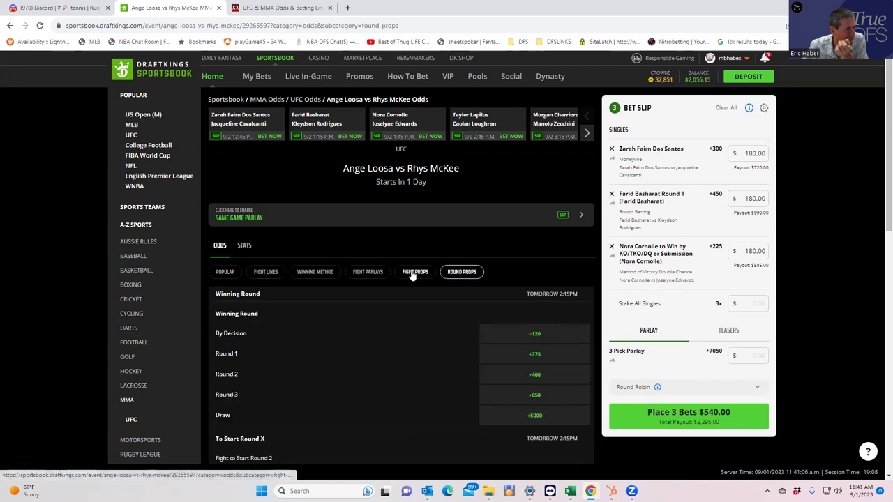
pyautogui.click(415, 272)
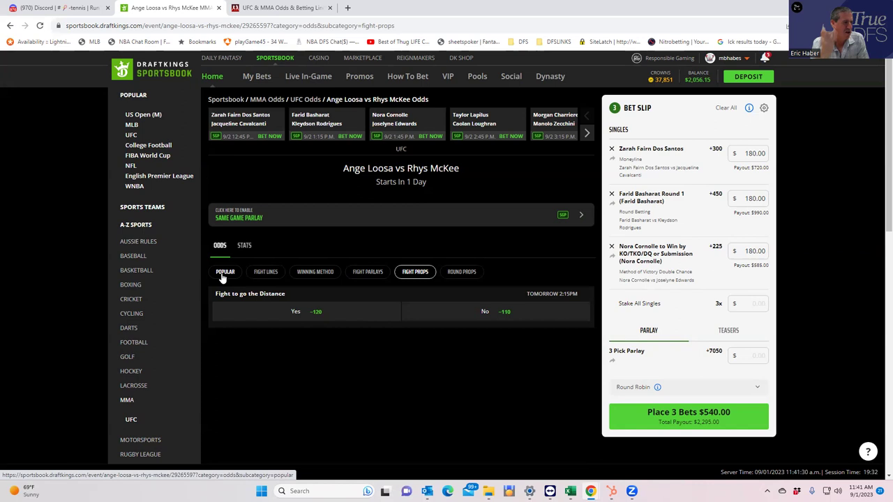
# Add No on the Ange Loosa vs Rhys McKee fight going the distance to the bet slip with a $180 wager.
pyautogui.click(492, 313)
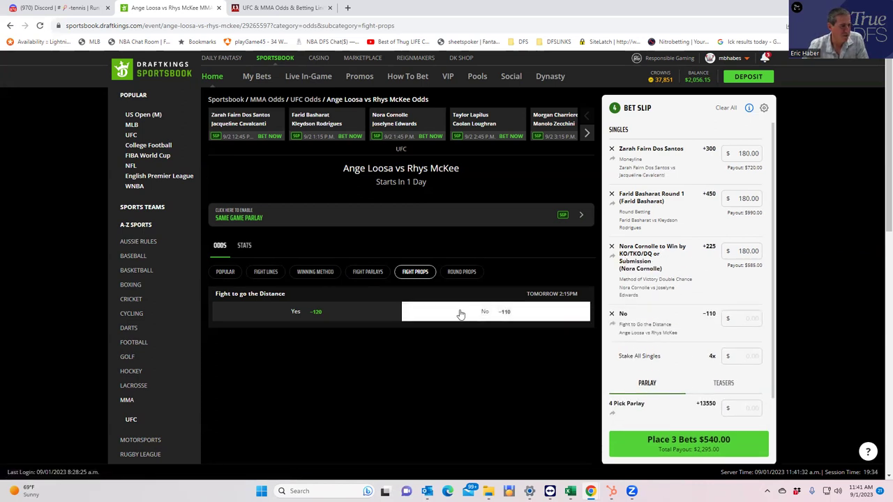
pyautogui.click(743, 317)
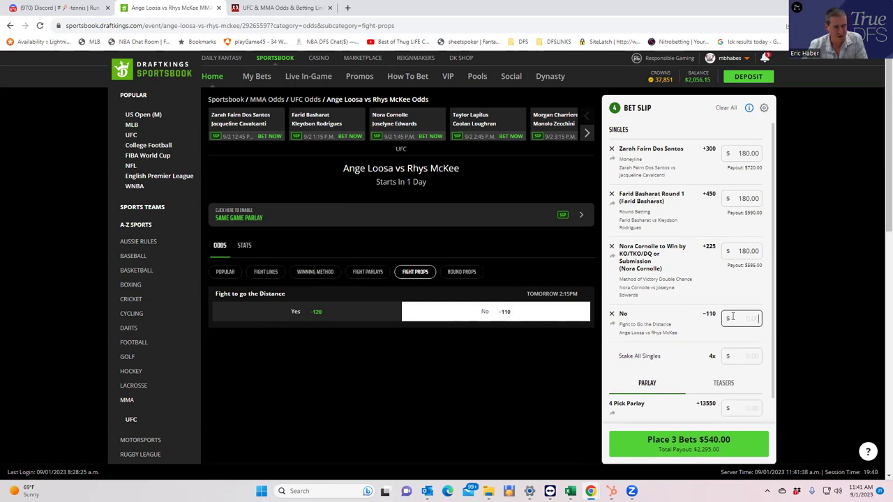
pyautogui.write('180')
pyautogui.click(698, 341)
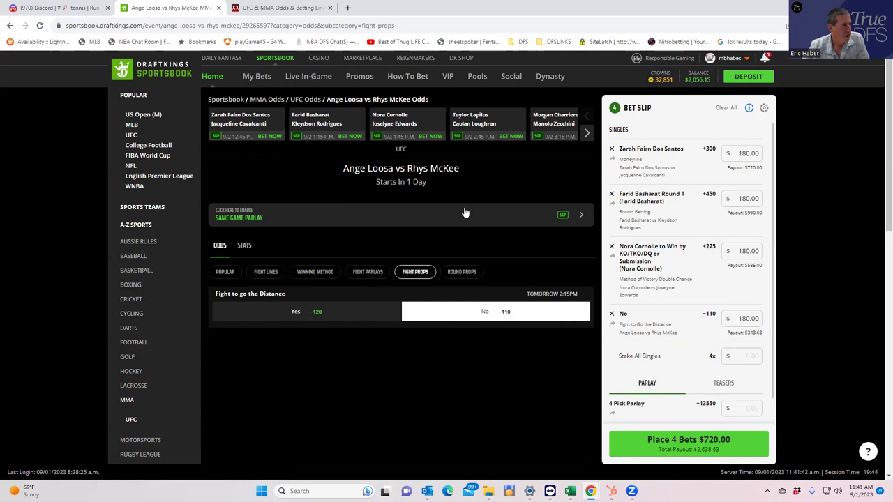
# Open the Taylor Lapilus vs Caolan Loughran fight and examine its winning method odds, including the double chance and exact method markets.
pyautogui.click(470, 128)
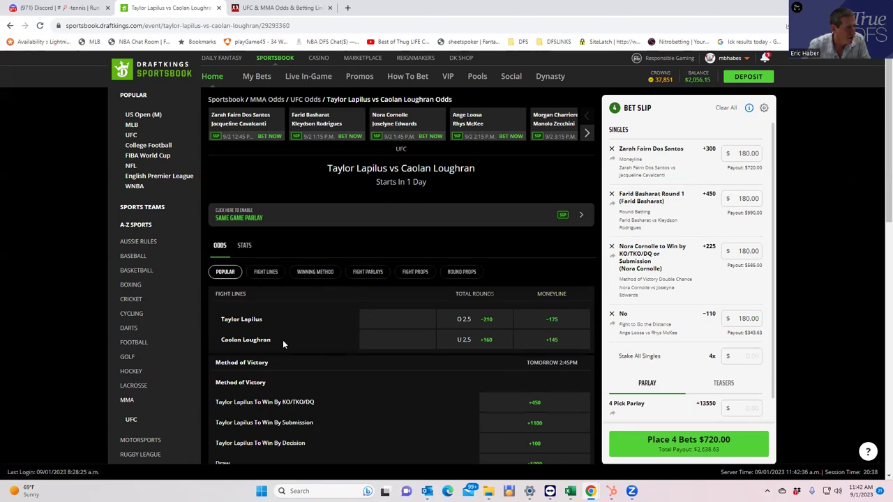
pyautogui.click(315, 272)
pyautogui.scroll(-3, 338, 360)
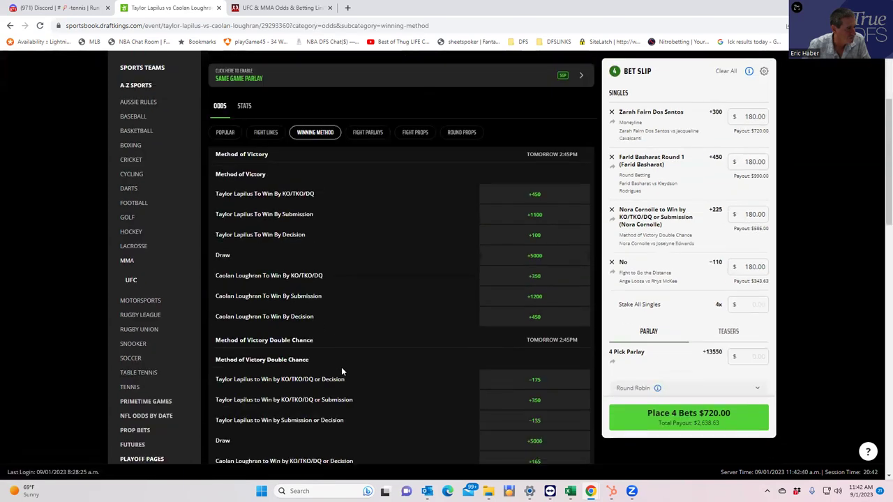
pyautogui.scroll(-1, 341, 371)
pyautogui.scroll(2, 359, 244)
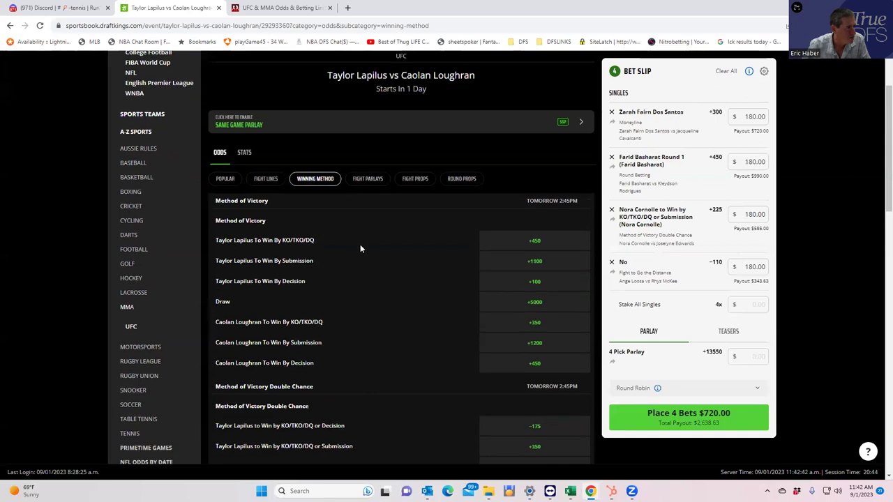
pyautogui.scroll(-3, 432, 398)
pyautogui.scroll(-2, 444, 416)
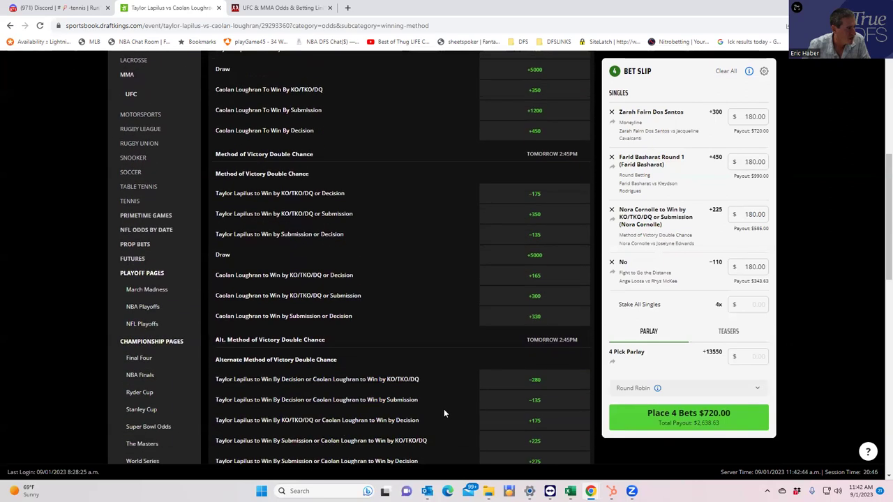
pyautogui.scroll(-1, 443, 408)
pyautogui.scroll(-3, 359, 366)
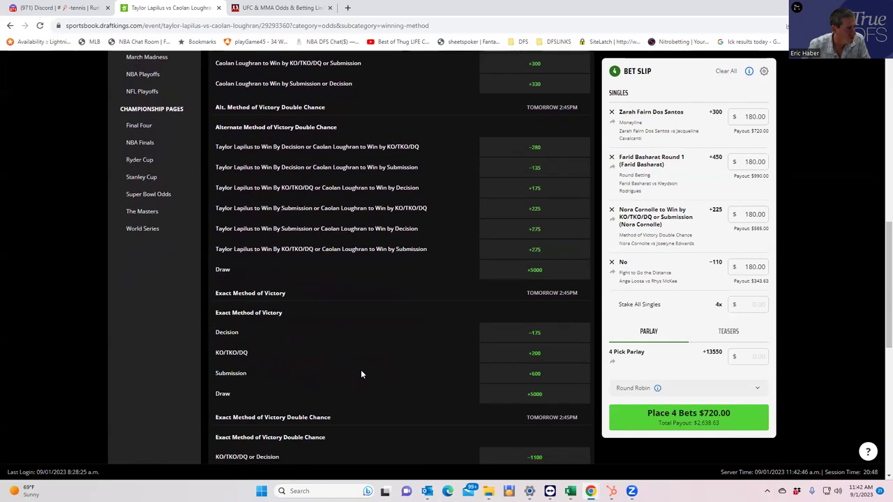
pyautogui.scroll(2, 361, 368)
pyautogui.scroll(2, 357, 353)
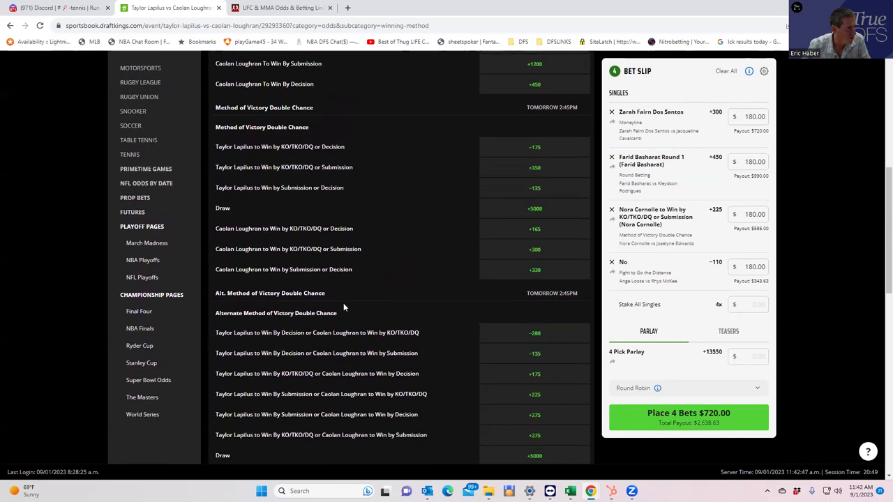
# Add the double chance Caolan Loughran to win by KO/TKO/DQ or Submission to the bet slip with a $180 wager.
pyautogui.click(533, 251)
pyautogui.click(748, 314)
pyautogui.write('18')
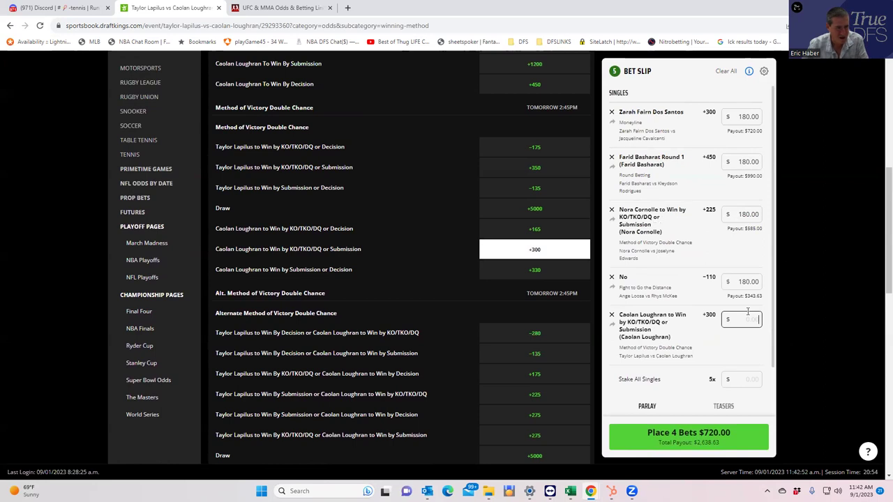
pyautogui.write('0')
pyautogui.click(724, 346)
# Open the Morgan Charriere vs Manolo Zecchini fight and examine its fight lines, method of victory and round-and-method odds.
pyautogui.scroll(5, 493, 195)
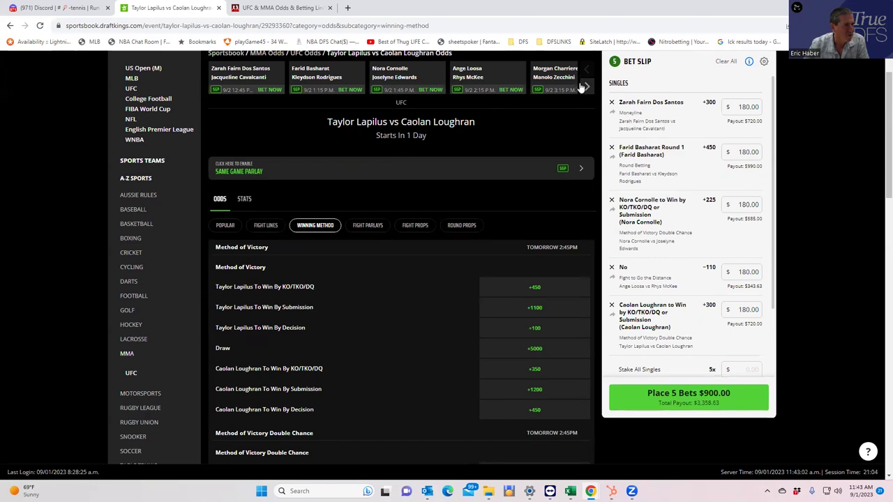
pyautogui.click(553, 73)
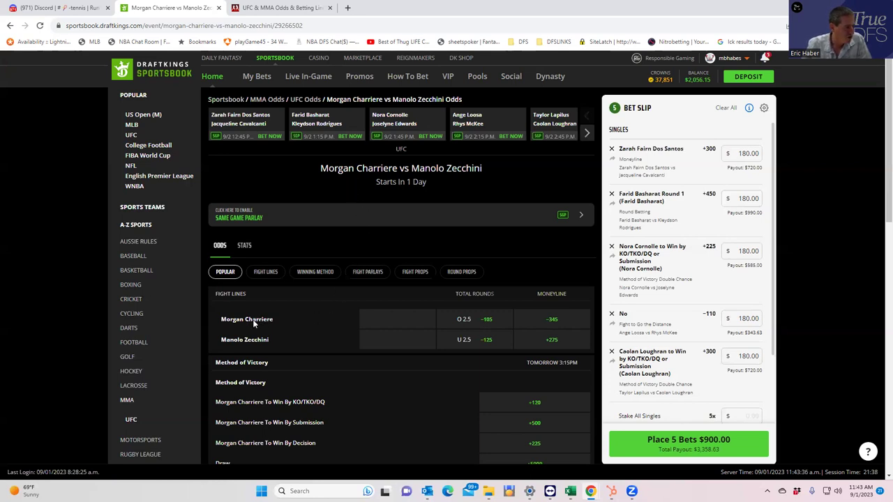
pyautogui.scroll(-2, 321, 328)
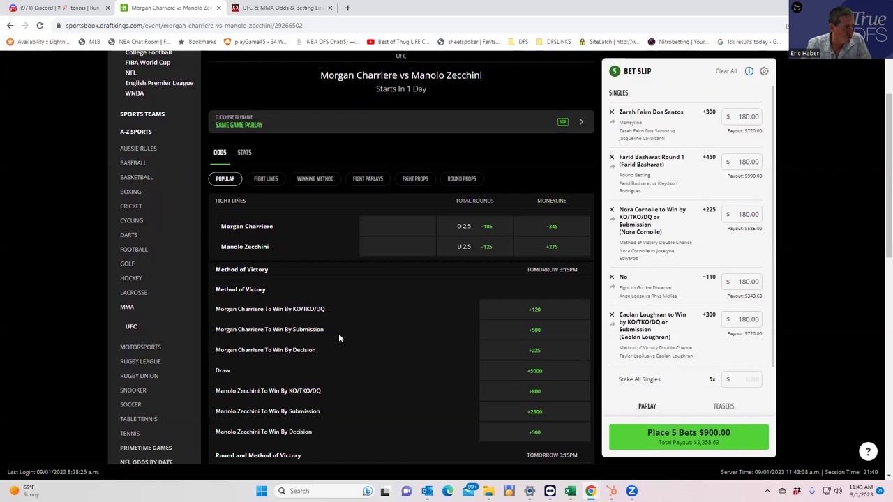
pyautogui.scroll(-4, 338, 334)
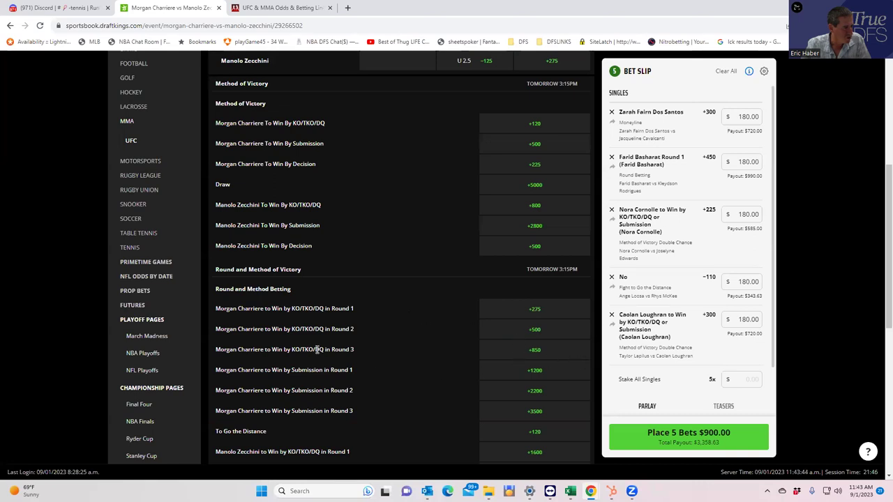
pyautogui.scroll(-2, 421, 356)
pyautogui.scroll(7, 417, 359)
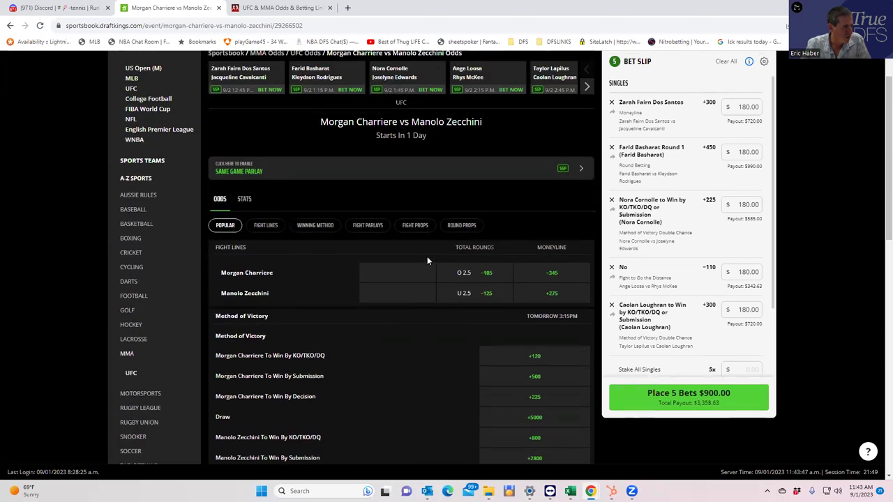
# From the fight's round props, add Morgan Charriere to win in Round 1 to the bet slip with a $180 wager.
pyautogui.click(459, 226)
pyautogui.scroll(-3, 419, 364)
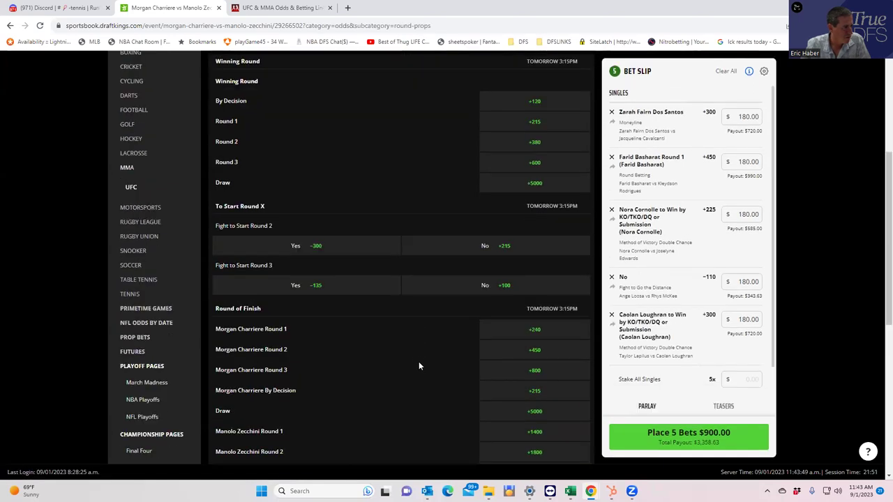
pyautogui.click(529, 333)
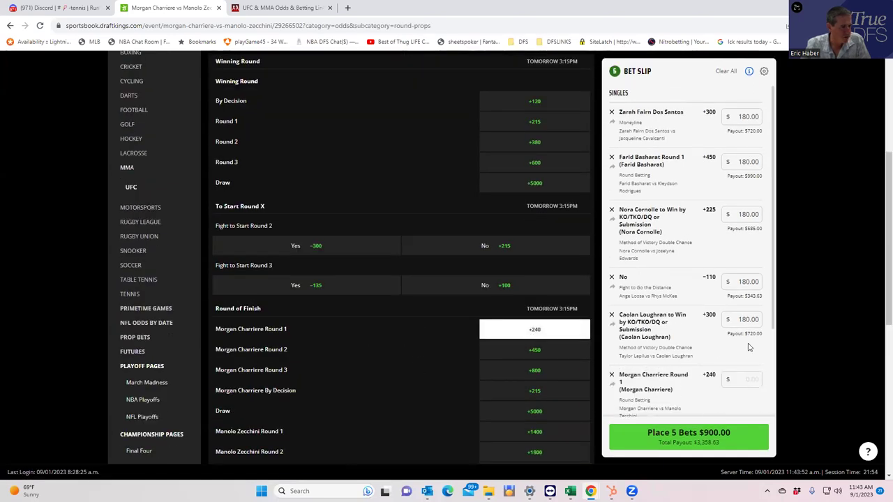
pyautogui.click(739, 377)
pyautogui.write('180')
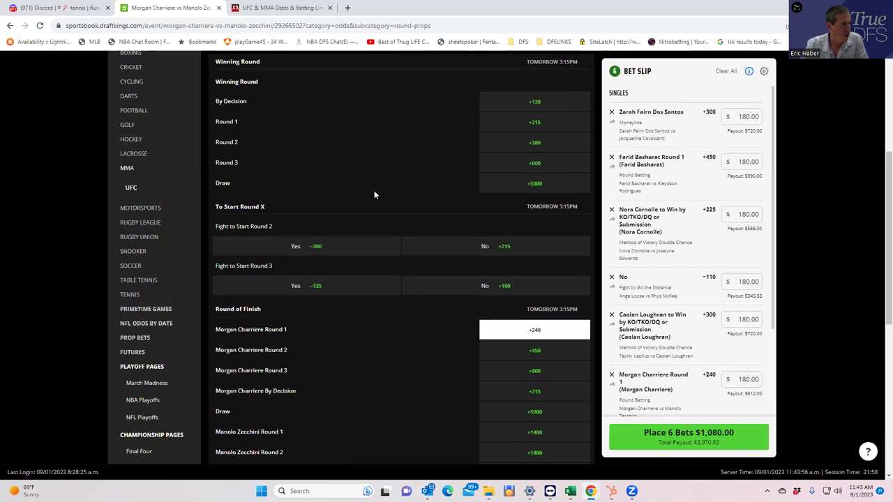
# Open the William Gomis vs Yanis Ghemmouri fight and examine its winning method odds down to the alternate double chance market.
pyautogui.scroll(3, 373, 193)
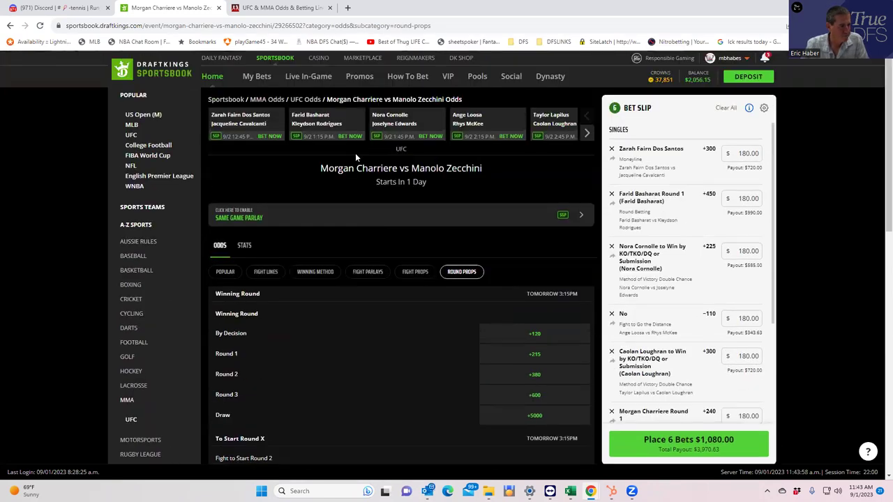
pyautogui.click(587, 132)
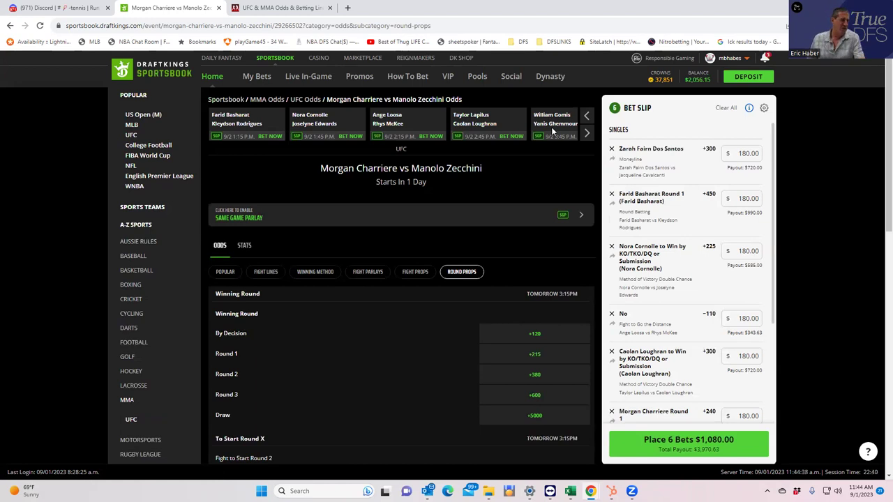
pyautogui.click(552, 119)
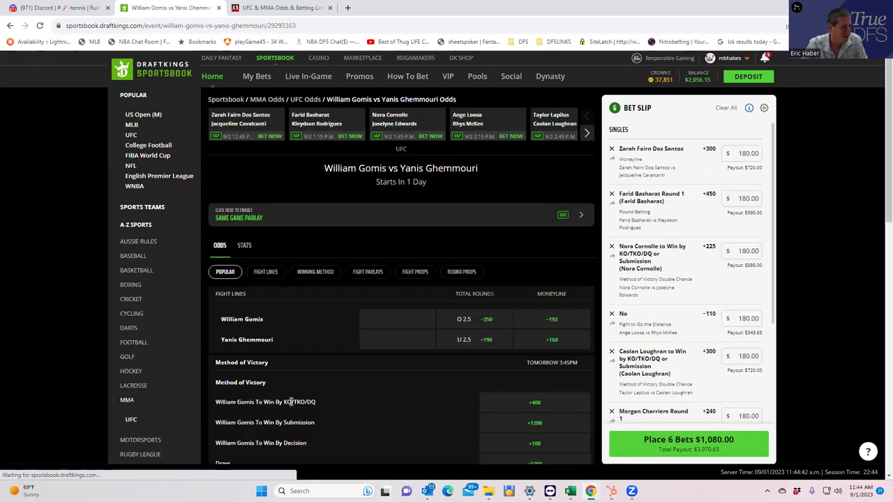
pyautogui.click(320, 274)
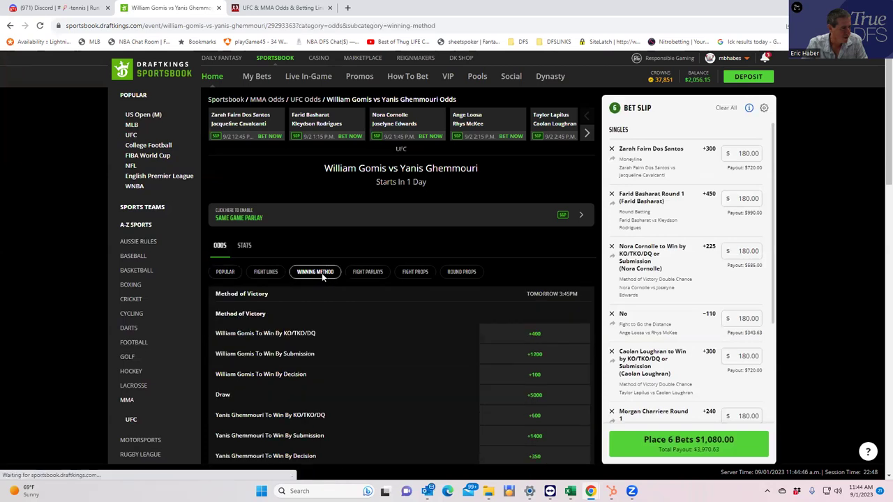
pyautogui.scroll(-4, 496, 364)
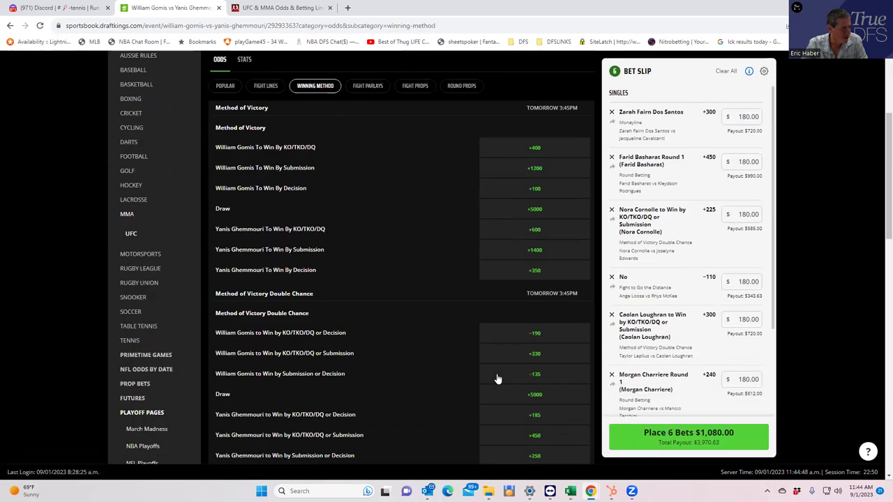
pyautogui.scroll(-1, 498, 378)
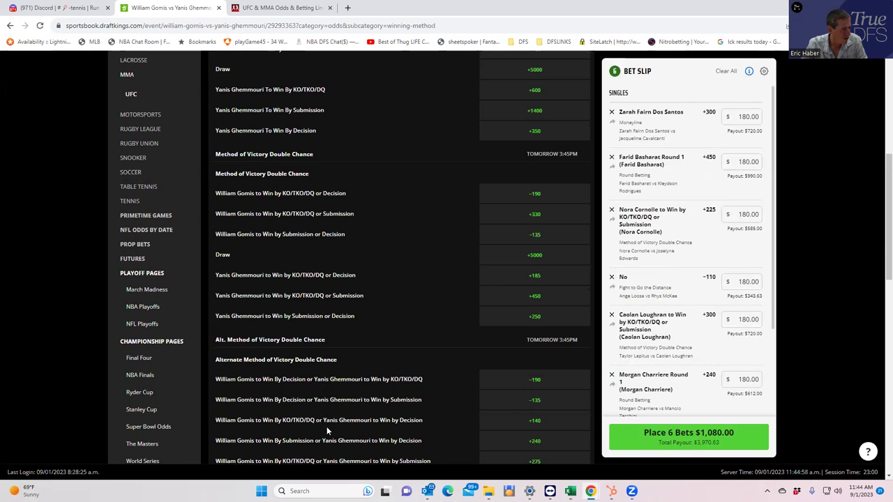
pyautogui.scroll(-1, 341, 435)
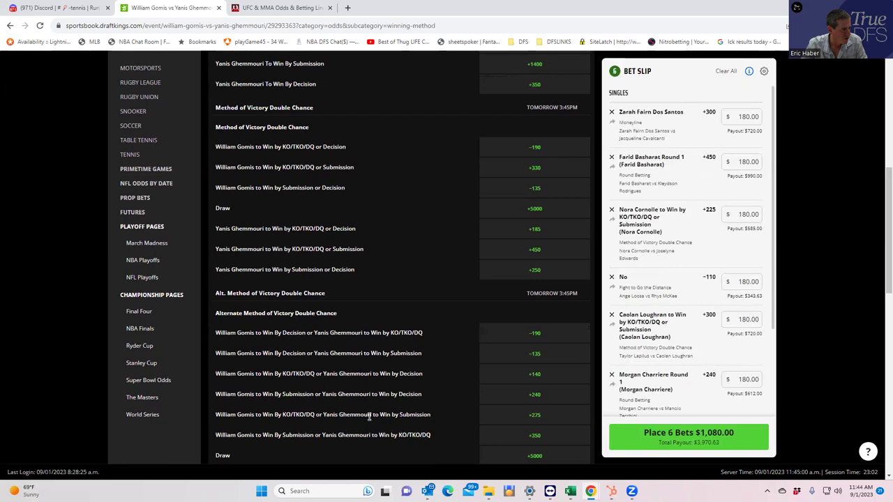
# Add the alternate double chance William Gomis to win by KO/TKO/DQ or Yanis Ghemmouri to win by Submission with a $180 wager.
pyautogui.click(519, 417)
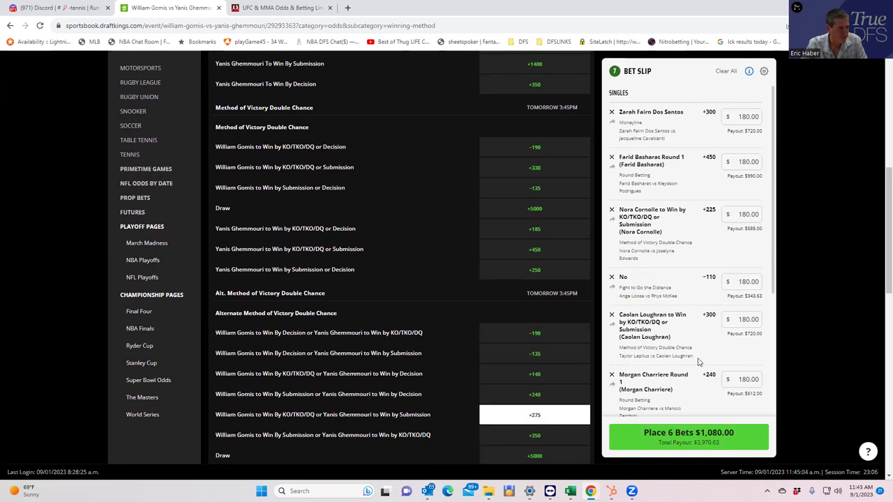
pyautogui.scroll(-2, 724, 394)
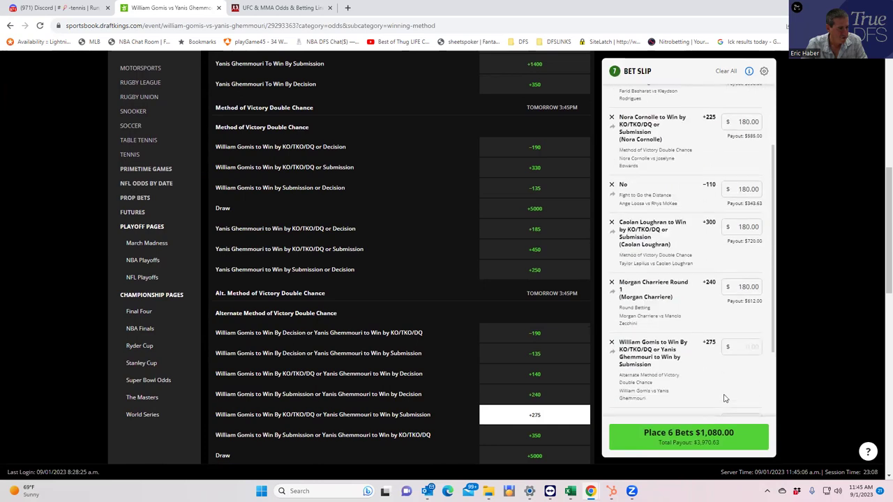
pyautogui.click(744, 347)
pyautogui.write('180')
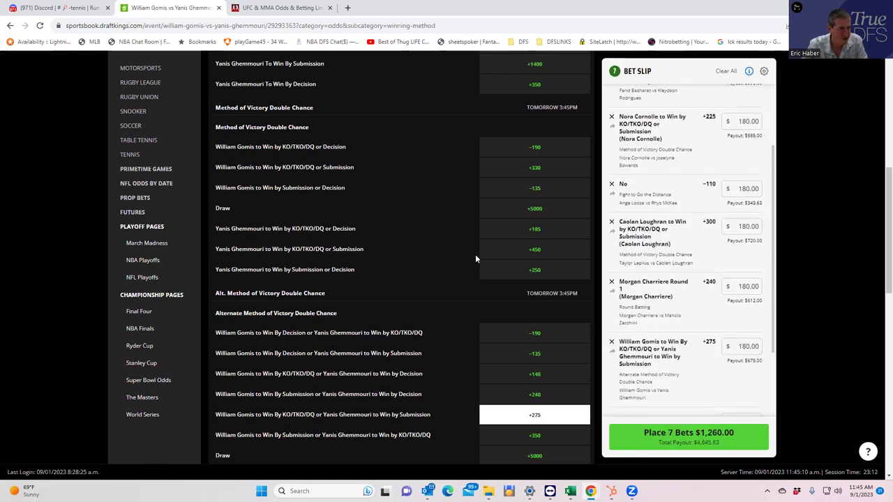
# Check the William Gomis vs Yanis Ghemmouri fight lines and open the Volkan Oezdemir vs Bogdan Guskov fight.
pyautogui.scroll(6, 475, 254)
pyautogui.click(586, 132)
pyautogui.click(587, 134)
pyautogui.click(587, 134)
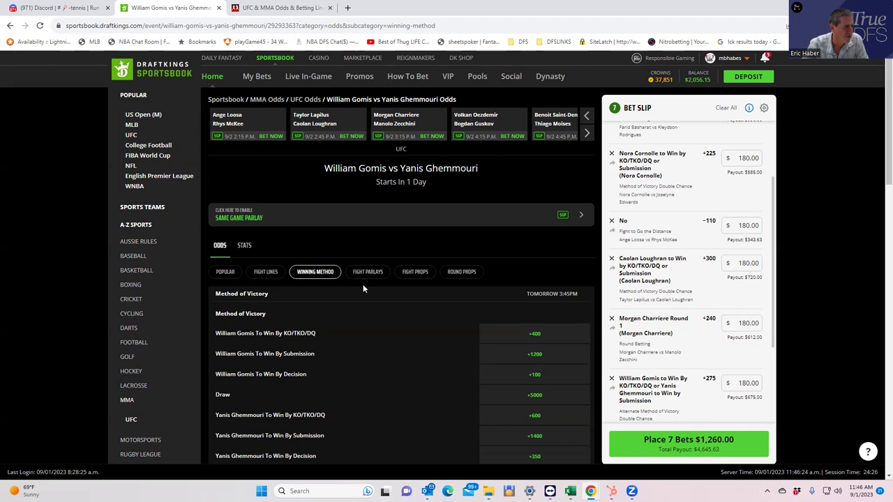
pyautogui.click(265, 277)
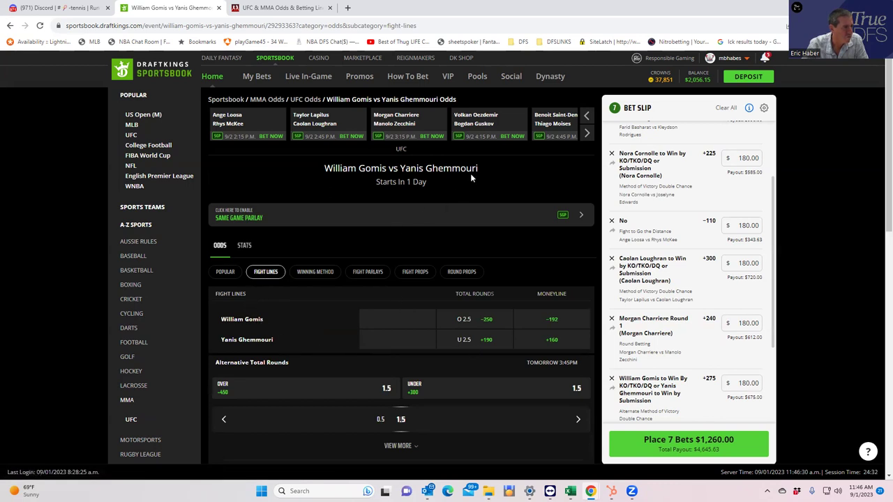
pyautogui.click(481, 118)
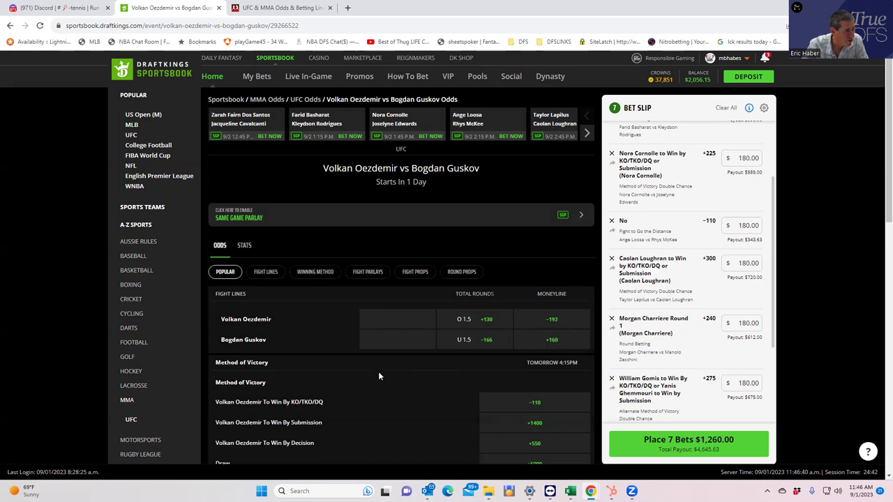
# Look over the Volkan Oezdemir vs Bogdan Guskov method of victory odds, then open the fight lines and dismiss the time reminder.
pyautogui.scroll(-2, 387, 392)
pyautogui.scroll(2, 389, 384)
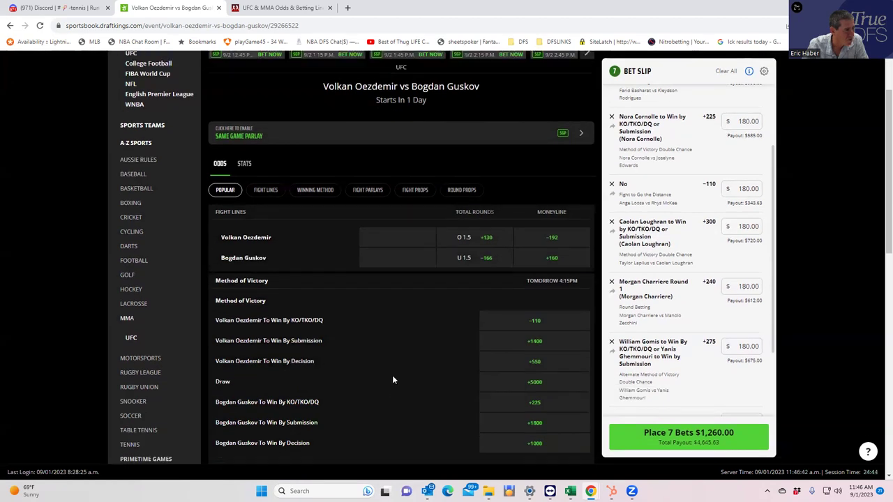
pyautogui.scroll(-10, 381, 341)
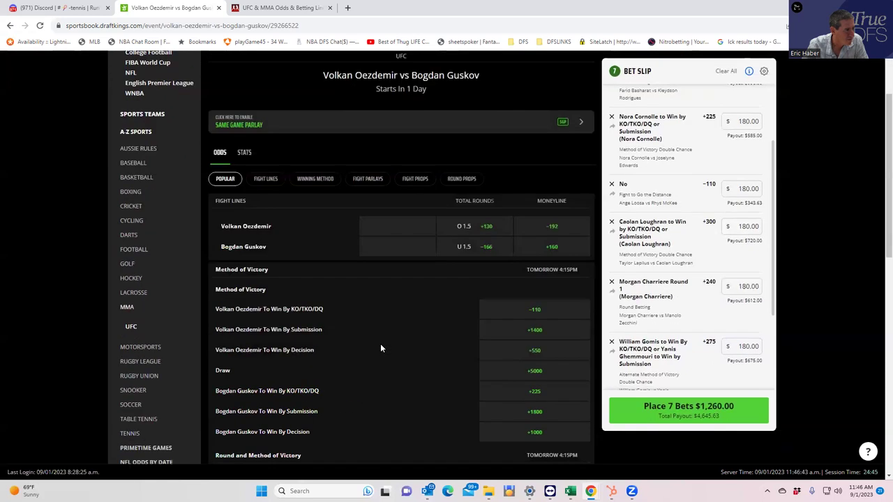
pyautogui.scroll(10, 380, 347)
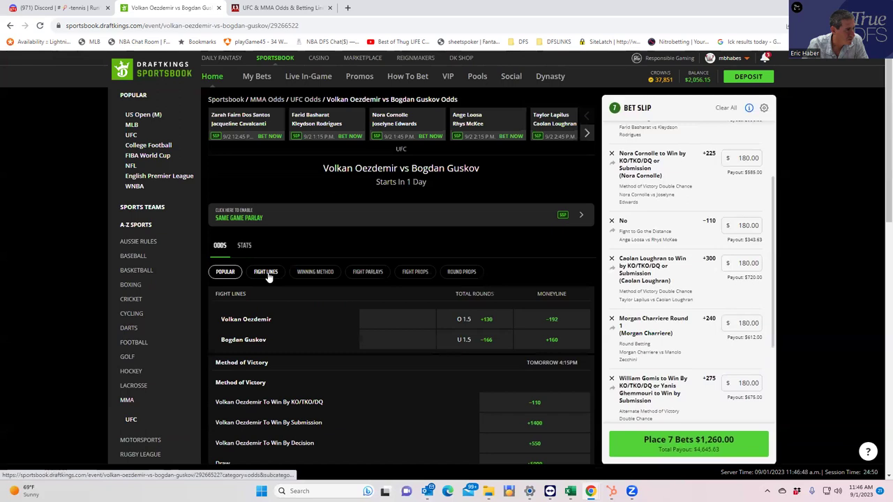
pyautogui.click(268, 276)
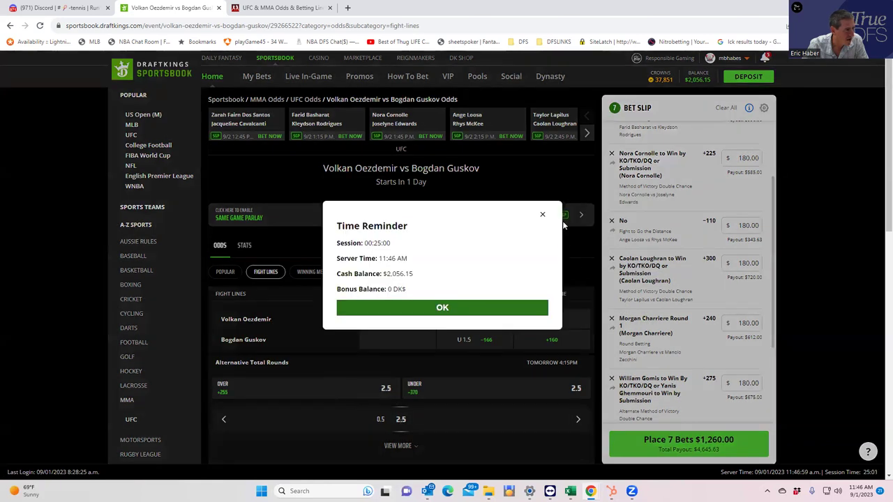
pyautogui.click(542, 215)
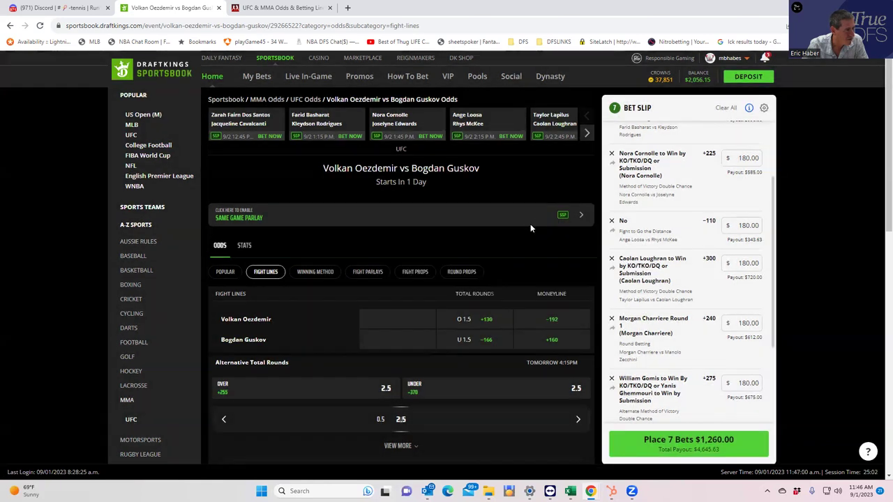
# Add alternative total rounds Over 2.5 for Volkan Oezdemir vs Bogdan Guskov to the bet slip with a $180 wager.
pyautogui.click(230, 395)
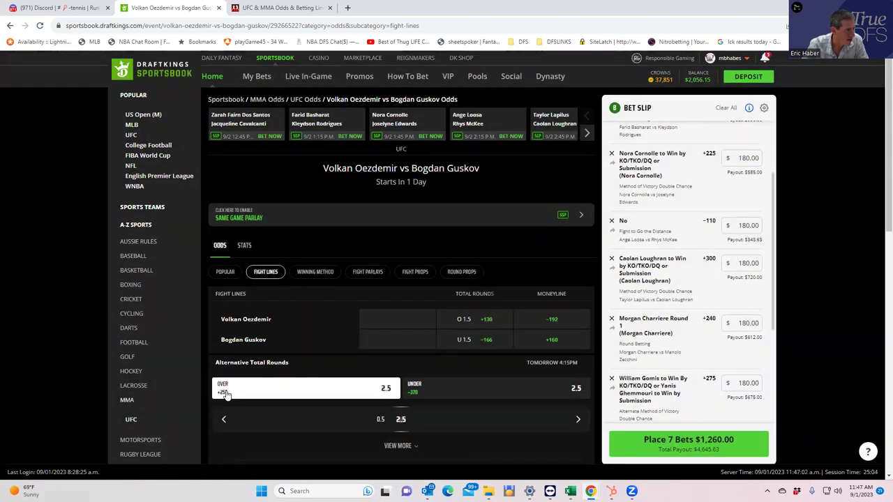
pyautogui.scroll(-5, 718, 380)
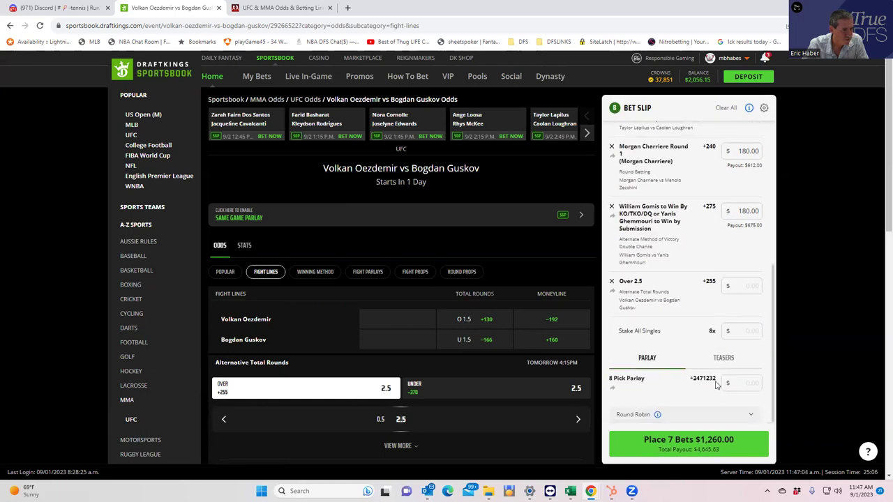
pyautogui.click(746, 286)
pyautogui.write('180')
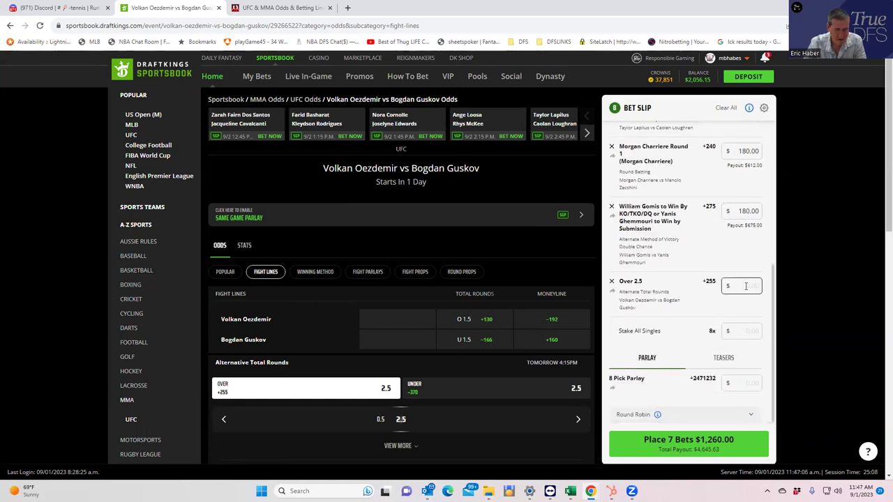
pyautogui.click(710, 313)
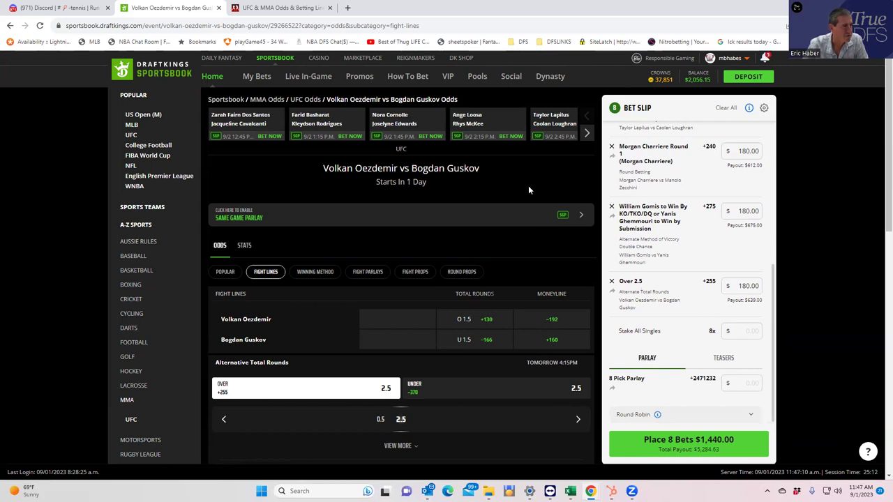
# Find the Benoit Saint-Denis vs Thiago Moises fight among the UFC events and open its odds.
pyautogui.click(586, 136)
pyautogui.click(587, 139)
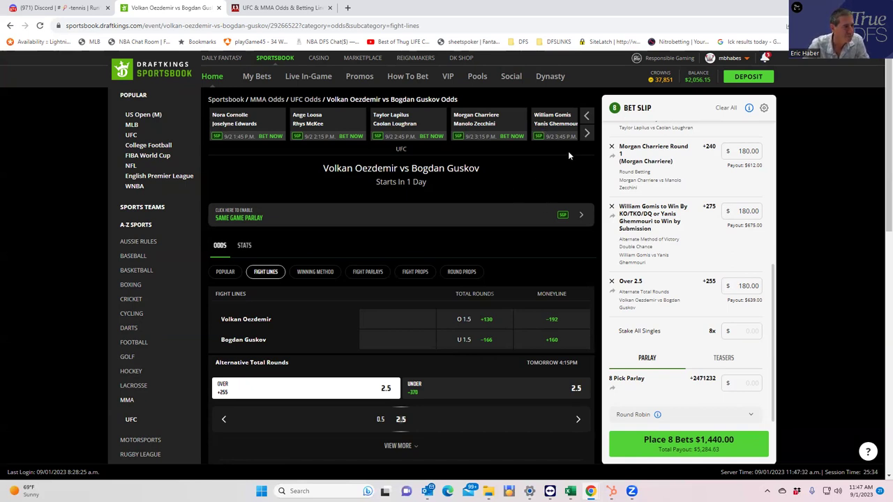
pyautogui.click(586, 134)
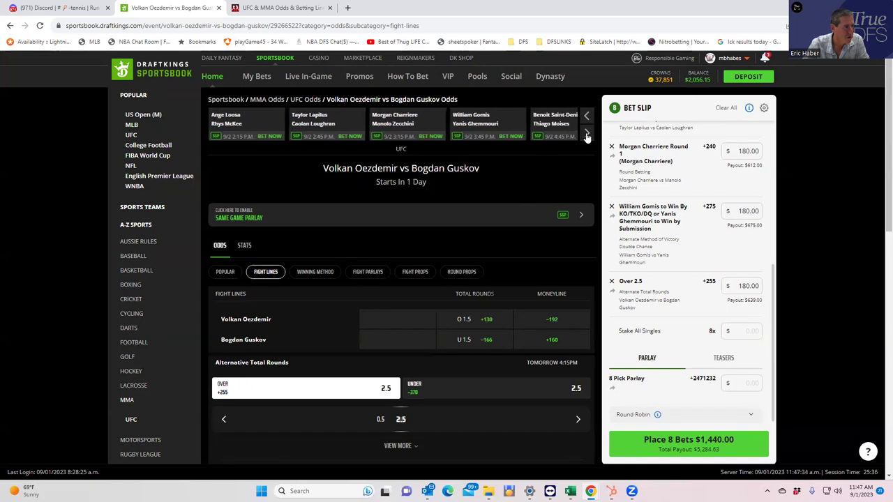
pyautogui.click(586, 134)
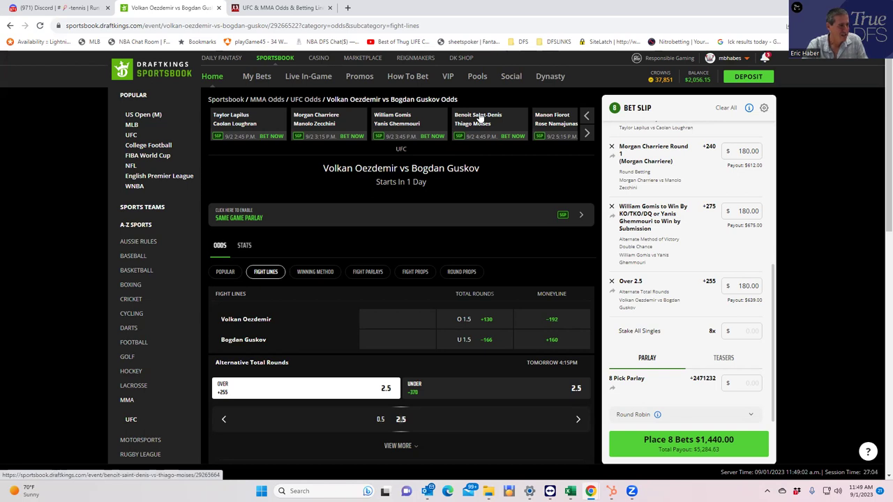
pyautogui.click(480, 118)
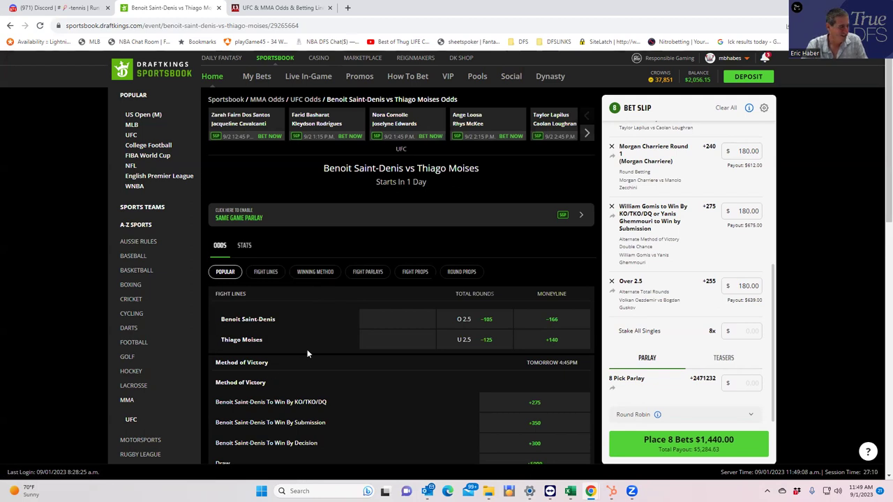
# Examine the Saint-Denis vs Moises winning method odds, including the double chance and alternate double chance markets.
pyautogui.click(314, 272)
pyautogui.scroll(-4, 392, 376)
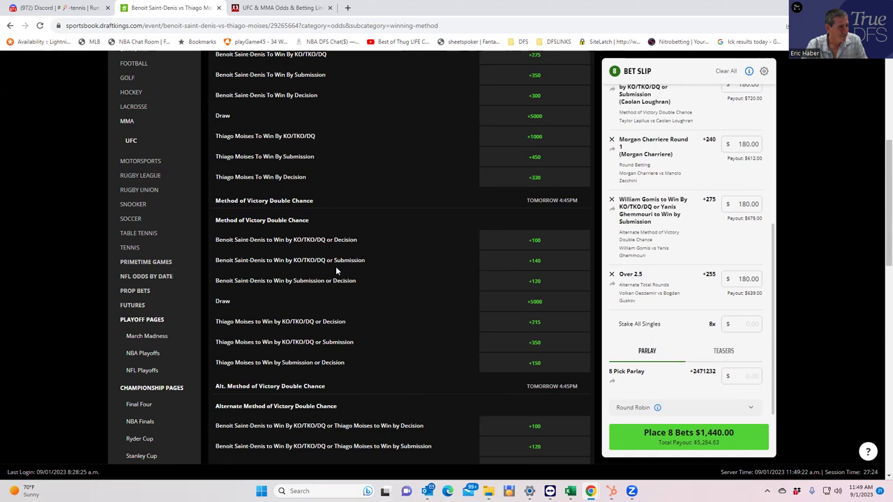
pyautogui.scroll(2, 534, 261)
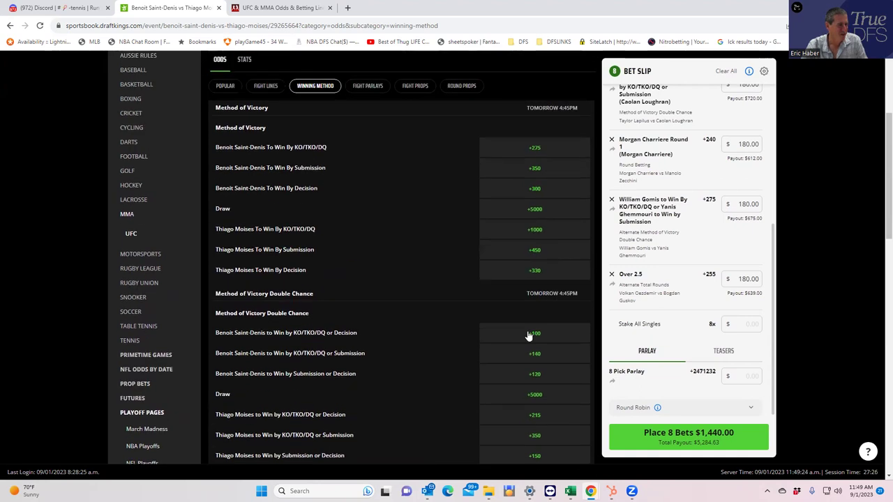
pyautogui.scroll(1, 530, 356)
pyautogui.scroll(-2, 537, 396)
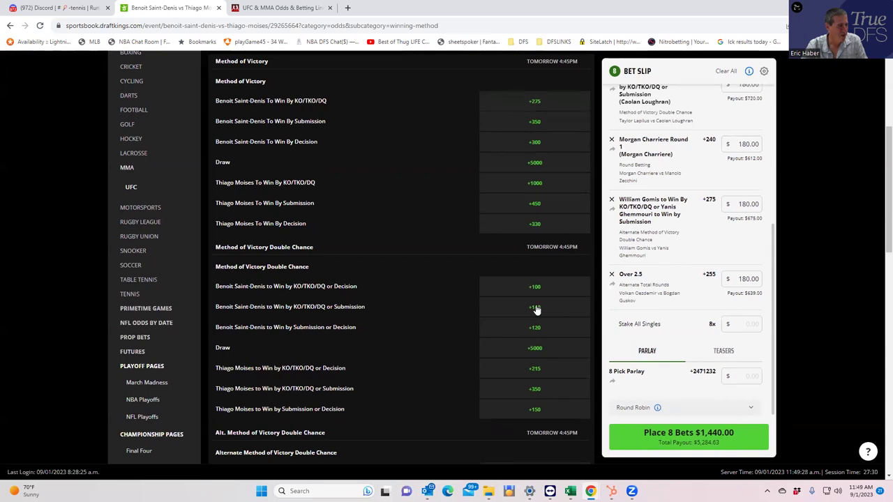
pyautogui.scroll(2, 535, 308)
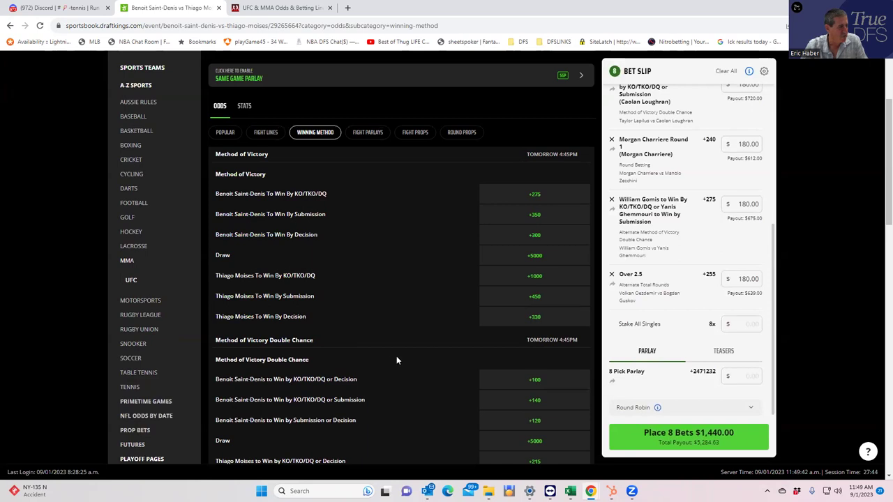
pyautogui.scroll(-2, 380, 364)
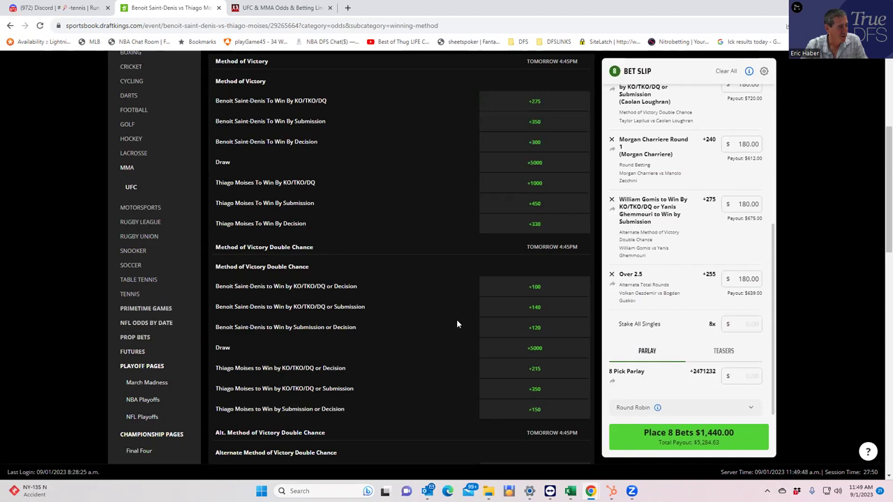
pyautogui.scroll(-3, 458, 347)
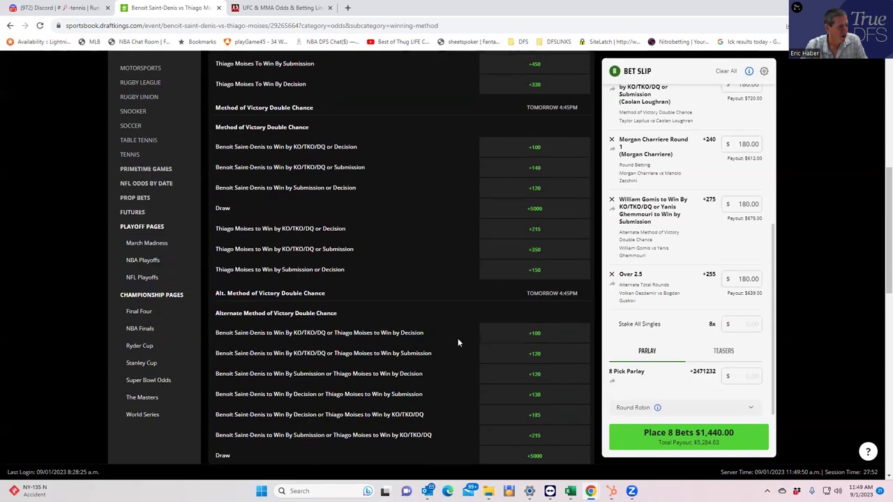
pyautogui.scroll(5, 458, 338)
pyautogui.scroll(1, 453, 325)
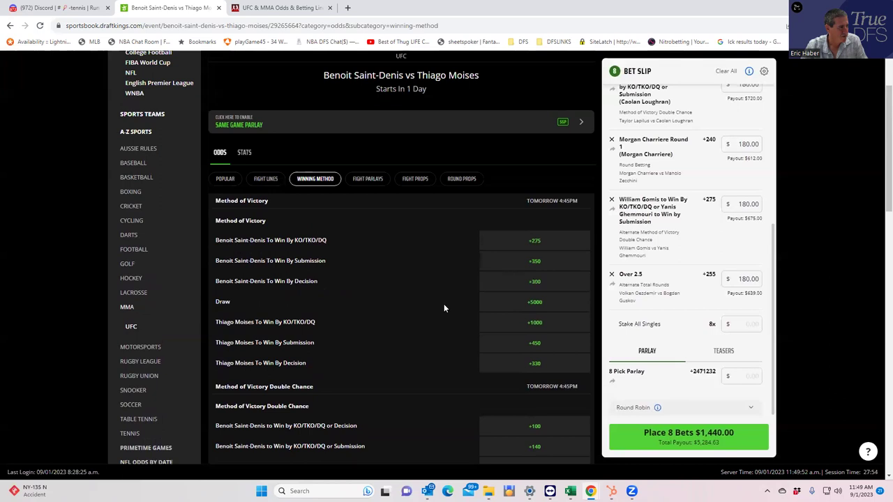
# From the fight's round props, add Benoit Saint-Denis to win in Round 1 to the bet slip with a $180 wager.
pyautogui.click(459, 180)
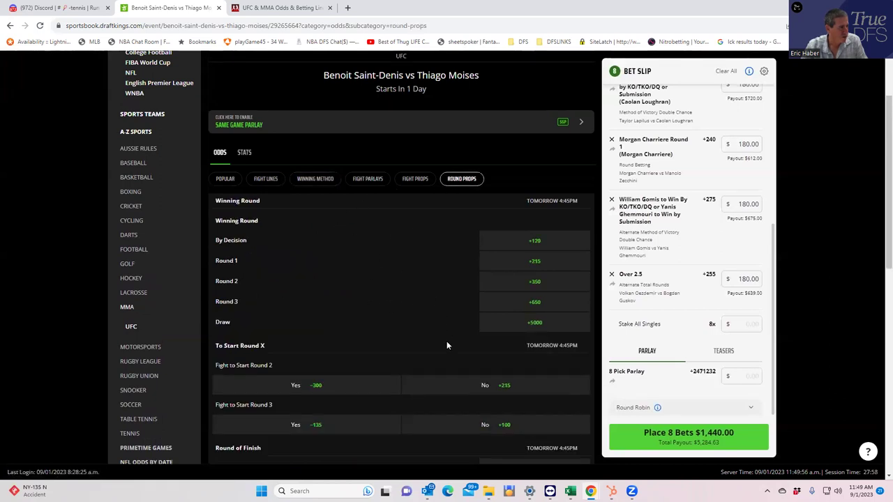
pyautogui.scroll(-2, 447, 341)
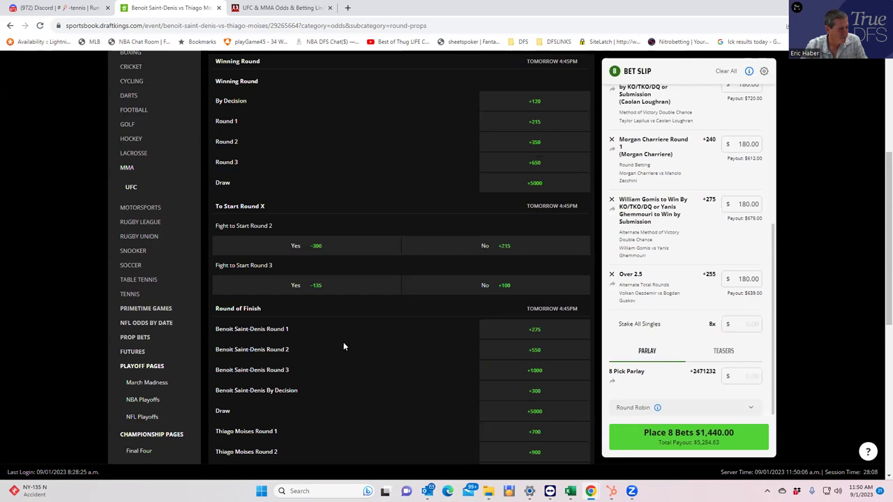
pyautogui.scroll(1, 489, 335)
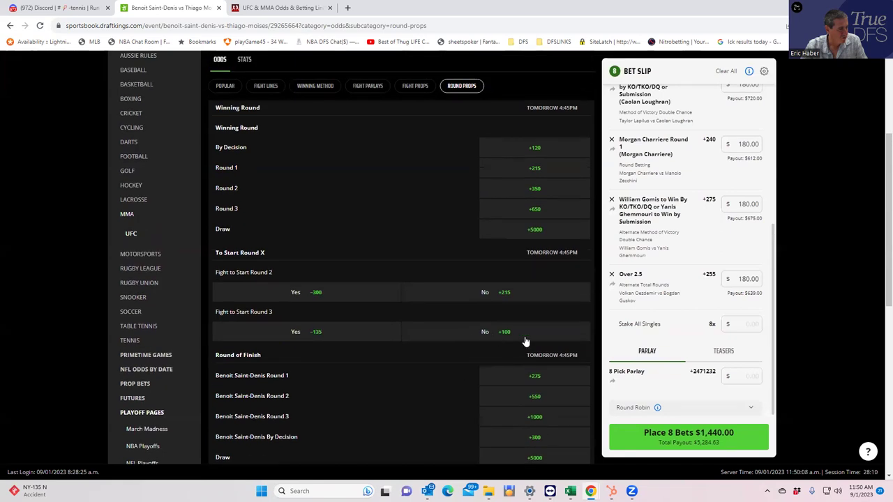
pyautogui.click(534, 378)
pyautogui.click(746, 296)
pyautogui.write('180')
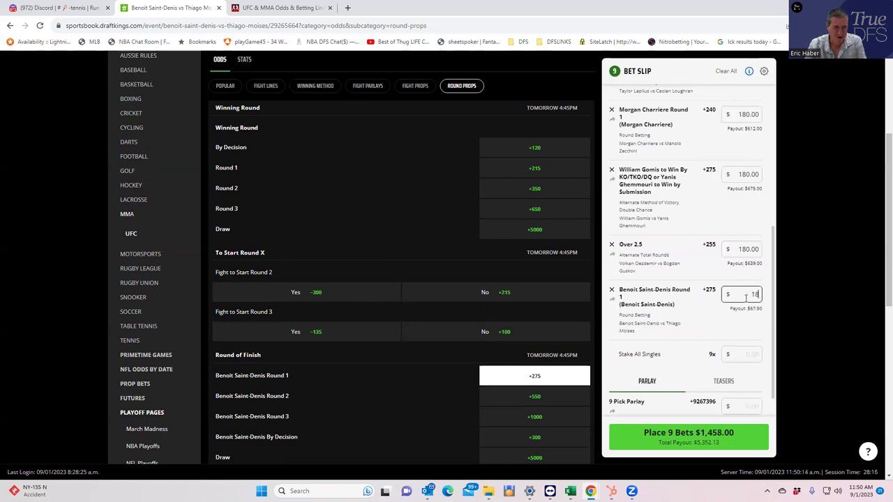
pyautogui.click(710, 322)
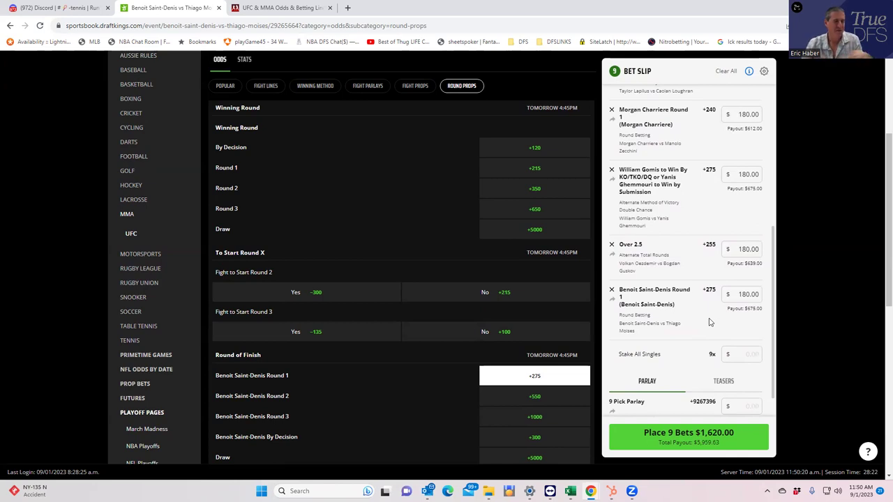
# Find the Manon Fiorot vs Rose Namajunas fight among the UFC events and open its odds.
pyautogui.scroll(3, 369, 252)
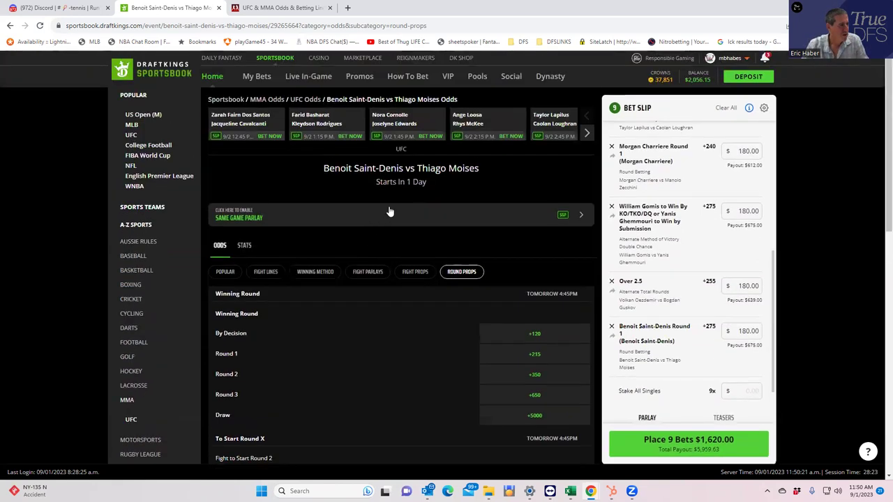
pyautogui.click(586, 134)
pyautogui.click(586, 134)
pyautogui.click(587, 134)
pyautogui.click(587, 134)
pyautogui.click(587, 134)
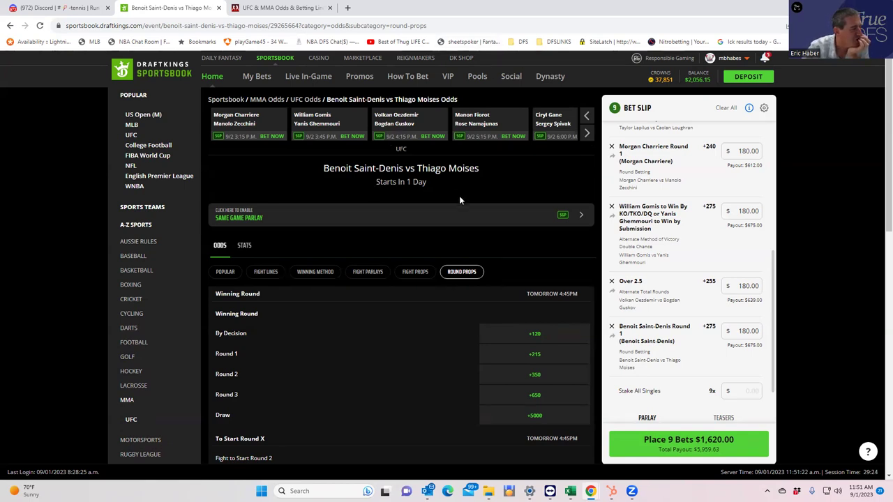
pyautogui.click(471, 126)
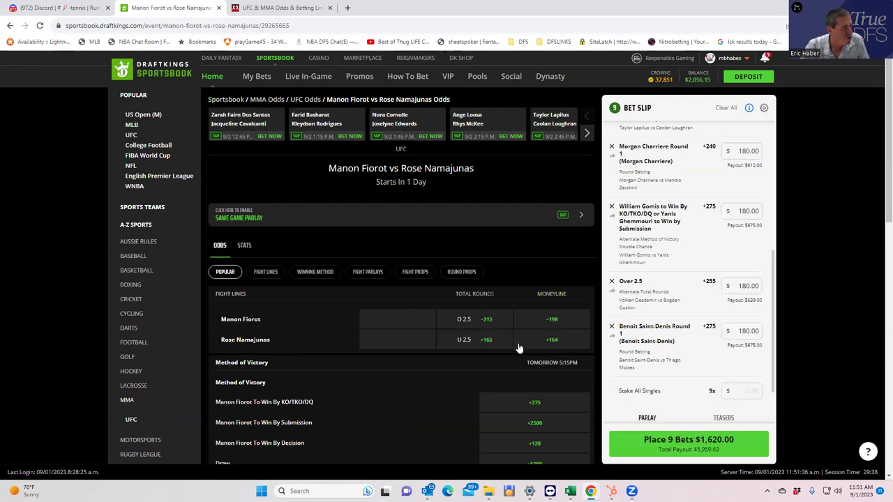
# Check the method of victory odds and add the Rose Namajunas moneyline to the bet slip with a $180 wager.
pyautogui.scroll(-1, 342, 387)
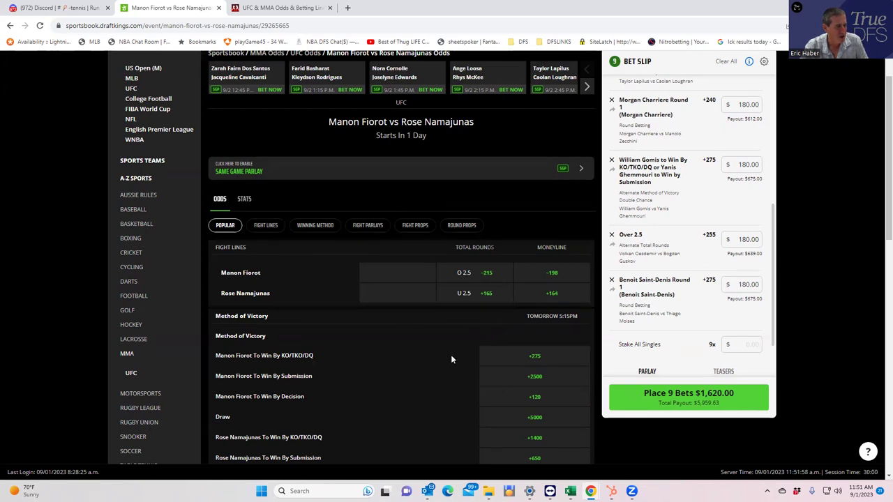
pyautogui.scroll(-2, 435, 367)
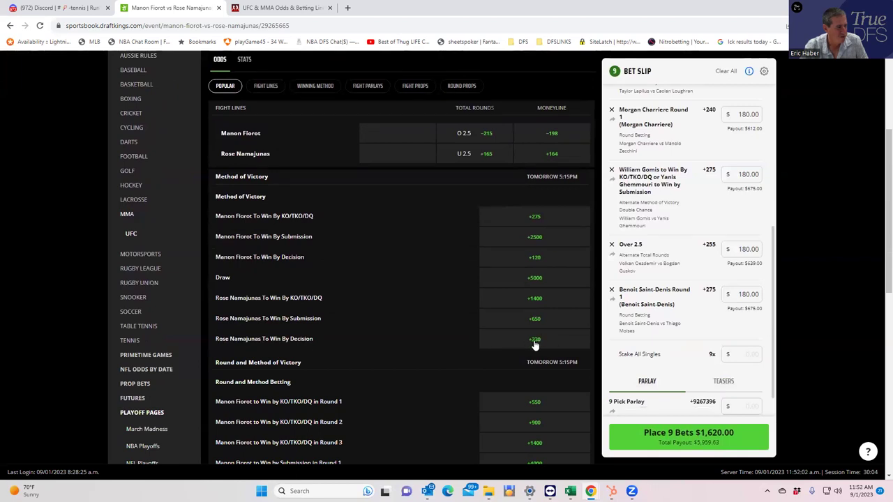
pyautogui.scroll(1, 534, 343)
pyautogui.scroll(1, 535, 340)
pyautogui.click(551, 248)
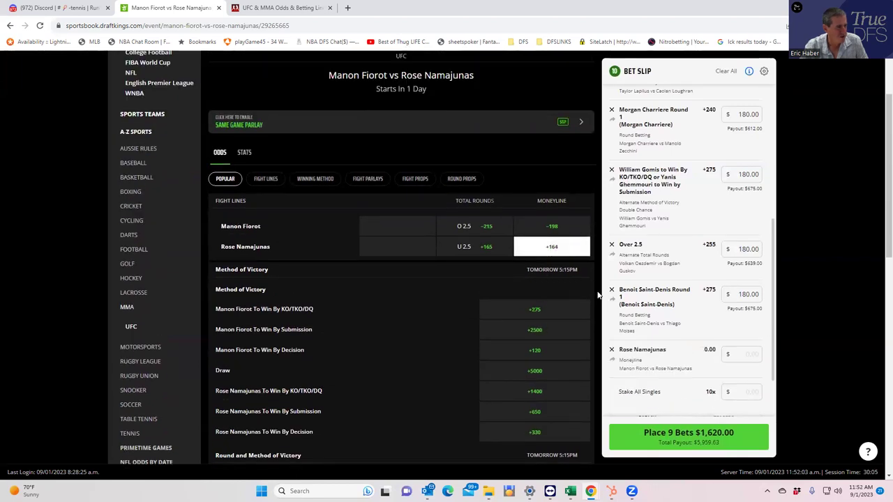
pyautogui.click(740, 353)
pyautogui.write('180')
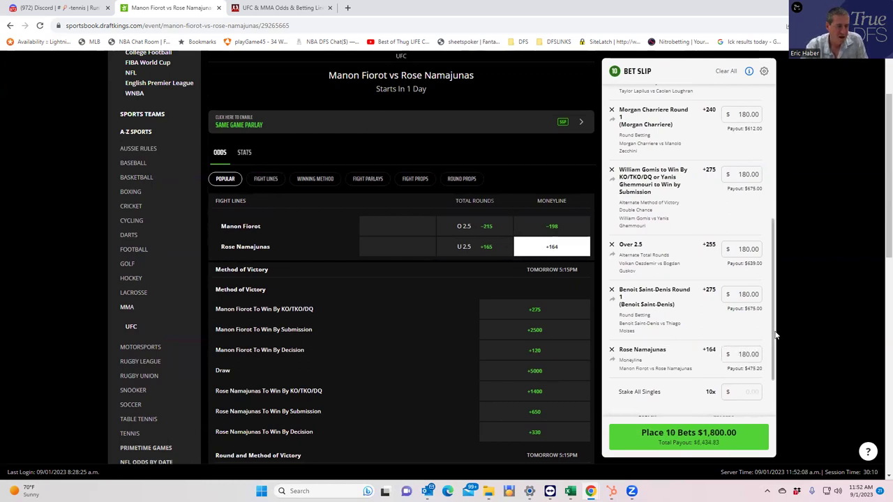
# Review all the single bets in the bet slip from the Zarah Fairn Dos Santos pick to the Rose Namajunas pick.
pyautogui.moveTo(772, 322); pyautogui.dragTo(788, 128)
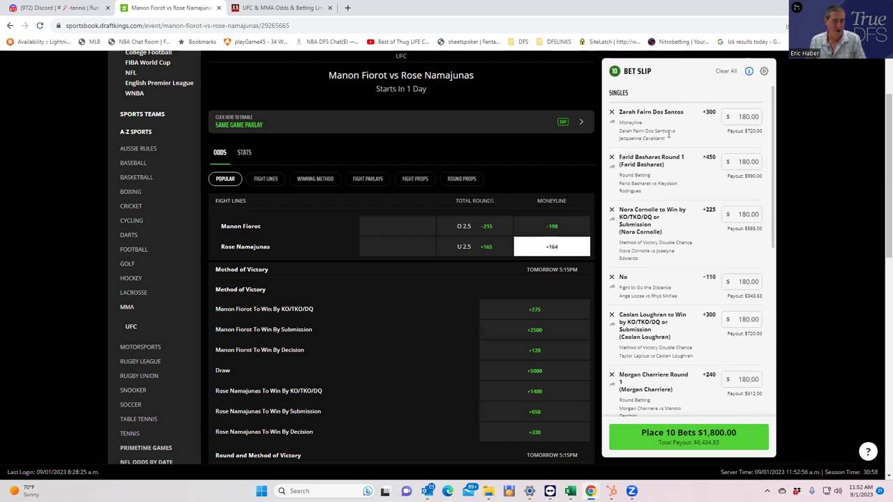
pyautogui.scroll(-3, 671, 335)
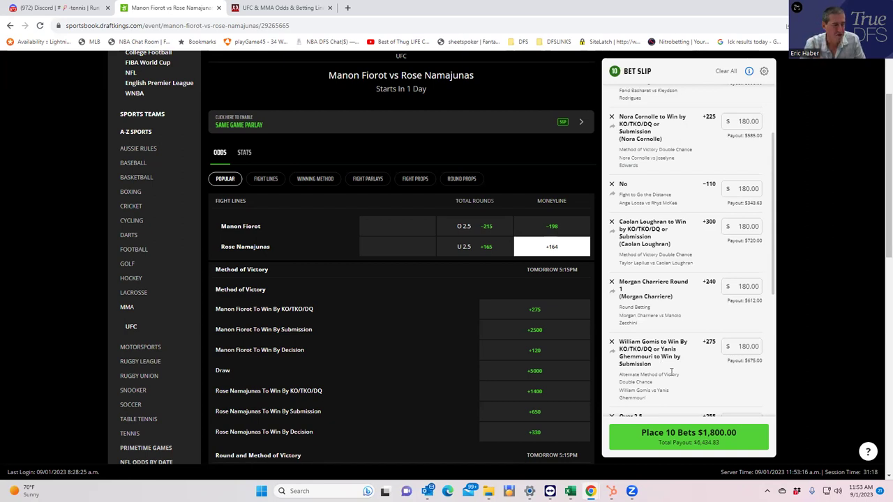
pyautogui.scroll(-3, 672, 372)
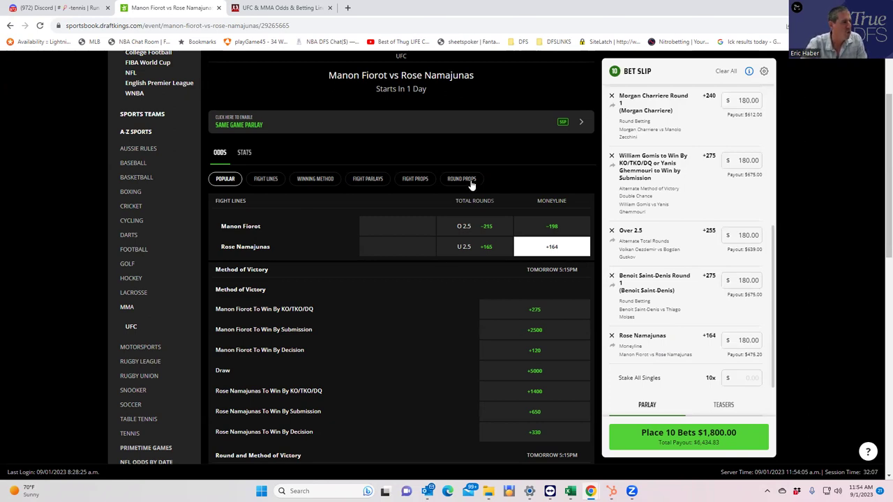
# Find the Ciryl Gane vs Sergey Spivak fight among the UFC events and open its odds.
pyautogui.scroll(2, 471, 183)
pyautogui.click(587, 139)
pyautogui.click(587, 139)
pyautogui.click(587, 138)
pyautogui.click(587, 139)
pyautogui.click(586, 139)
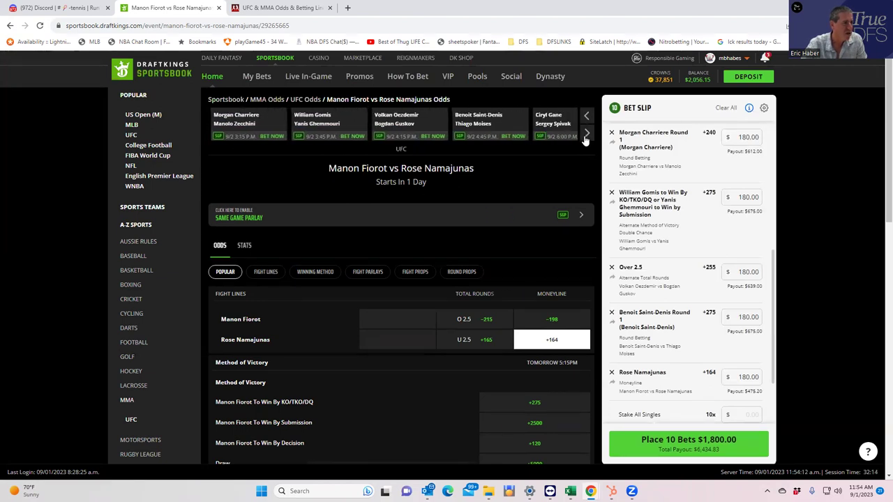
pyautogui.click(545, 119)
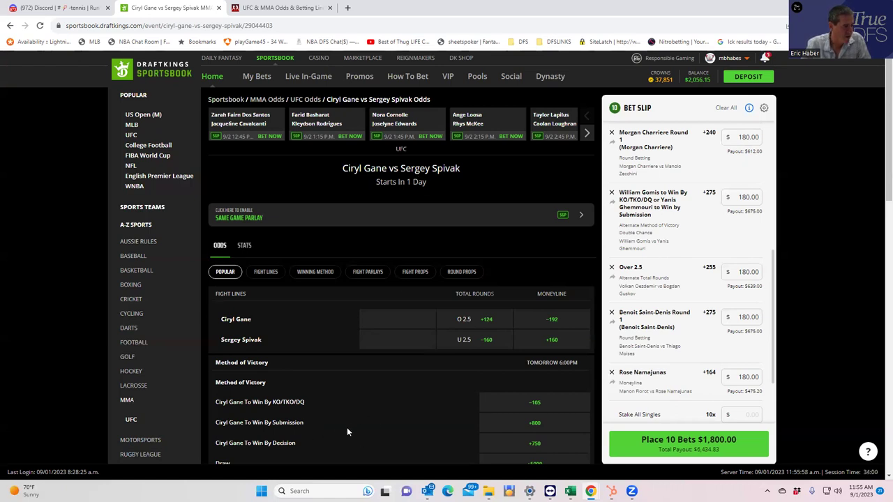
# Examine the fight lines, method of victory odds and round and method betting odds for Ciryl Gane vs Sergey Spivak.
pyautogui.scroll(-2, 355, 430)
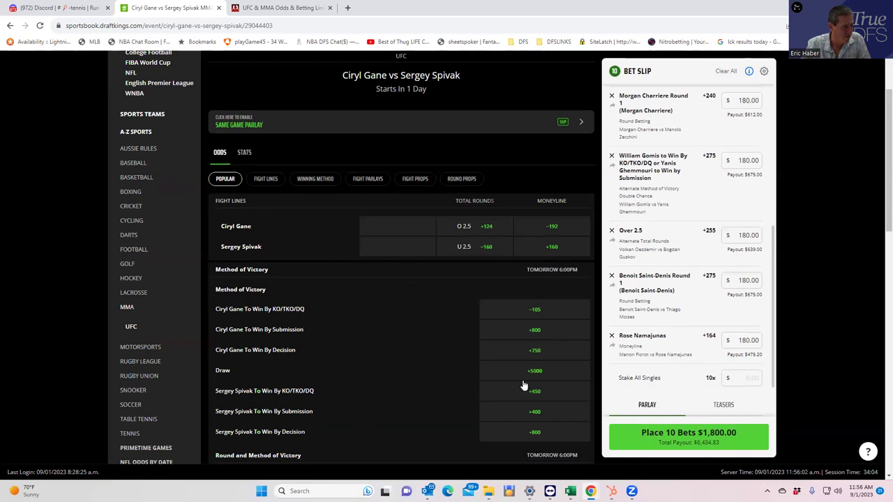
pyautogui.scroll(-1, 512, 403)
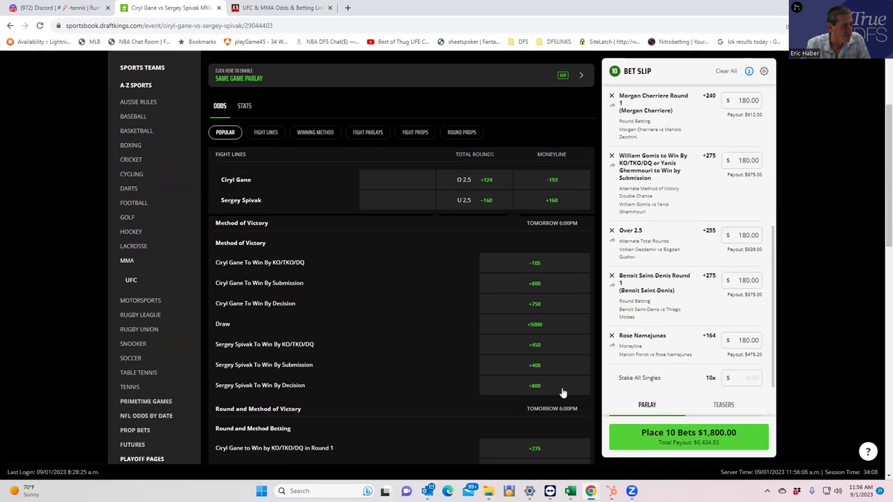
pyautogui.scroll(1, 427, 310)
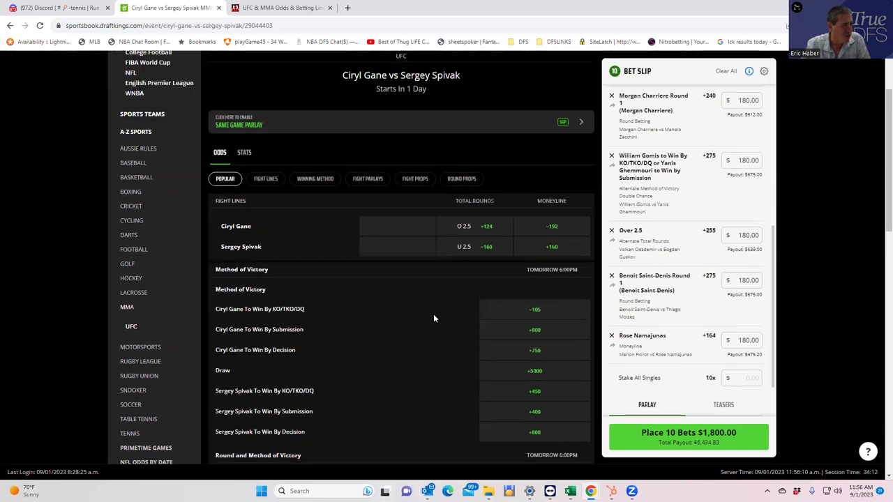
pyautogui.scroll(-3, 430, 352)
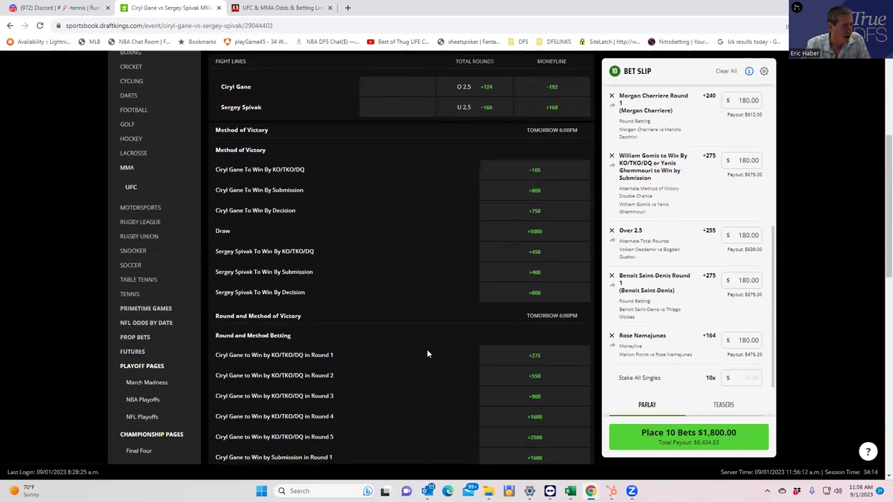
pyautogui.scroll(-2, 426, 354)
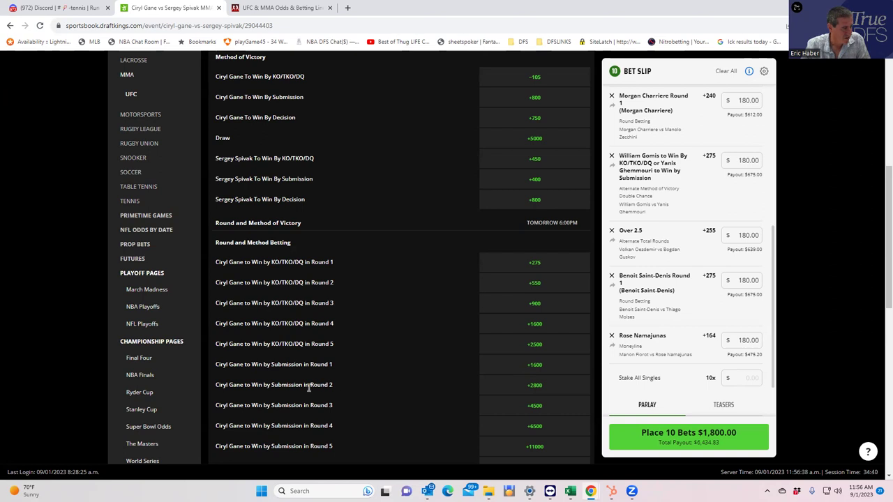
pyautogui.scroll(-4, 528, 359)
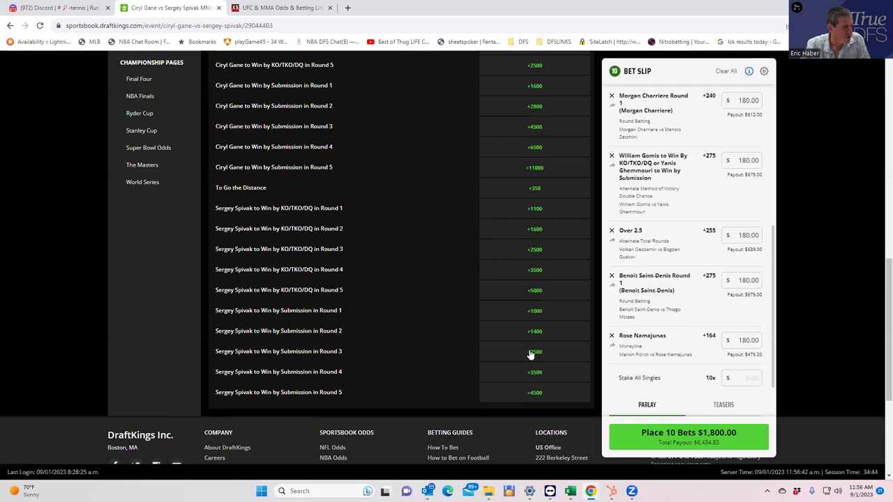
pyautogui.scroll(10, 528, 359)
pyautogui.scroll(2, 528, 312)
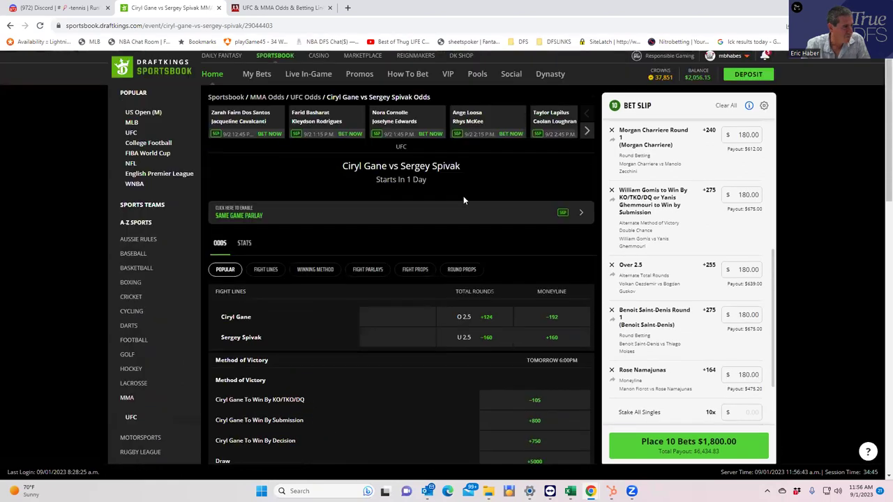
# From the fight's round props, add Ciryl Gane to win in Round 4 with a $180 wager and place all 11 bets.
pyautogui.click(462, 272)
pyautogui.scroll(-5, 463, 362)
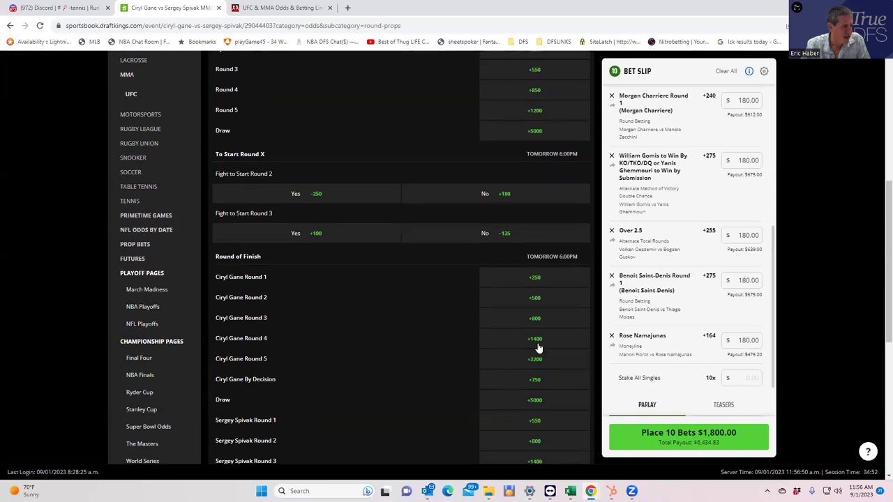
pyautogui.scroll(-2, 538, 347)
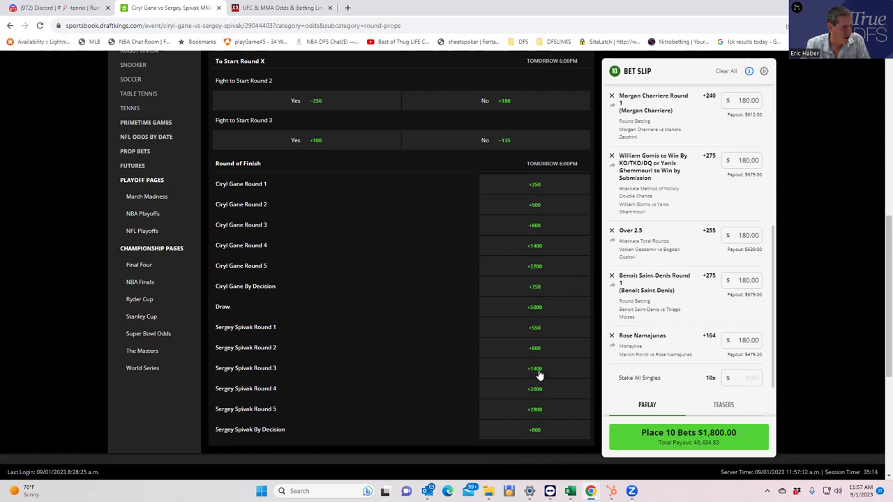
pyautogui.click(536, 251)
pyautogui.click(748, 374)
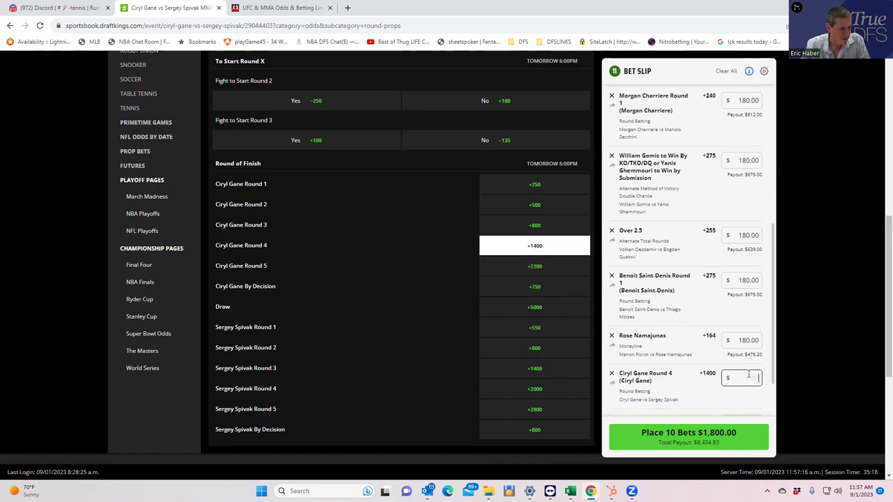
pyautogui.write('180')
pyautogui.click(698, 387)
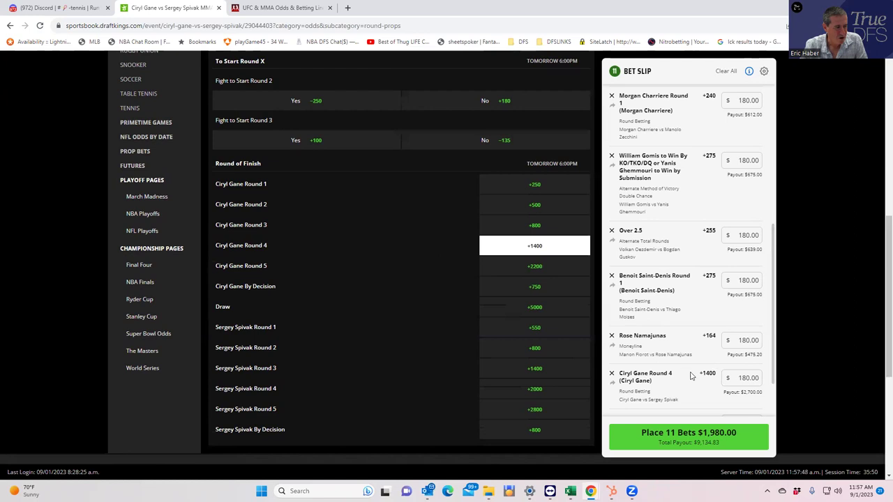
pyautogui.click(699, 441)
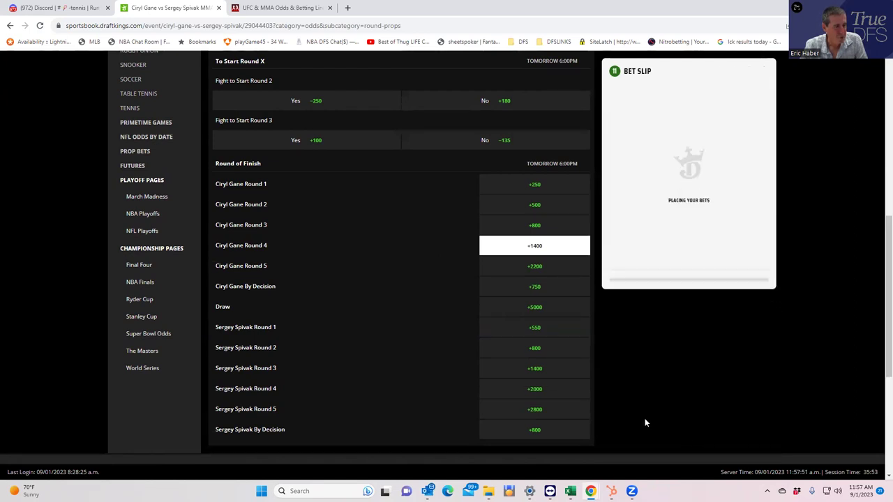